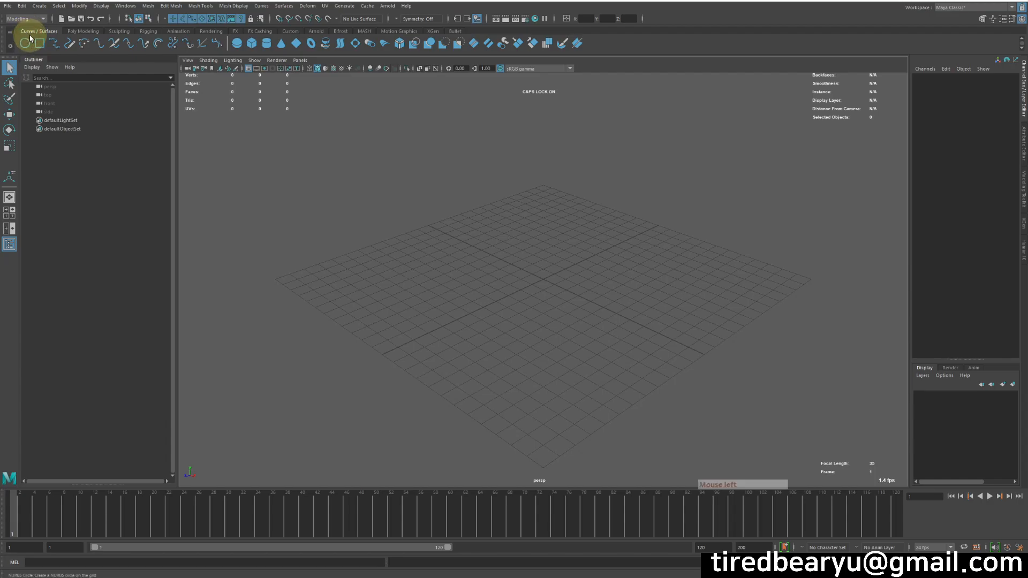
# - Create a default polygon sphere at the grid origin
pyautogui.click(80, 32)
pyautogui.click(24, 43)
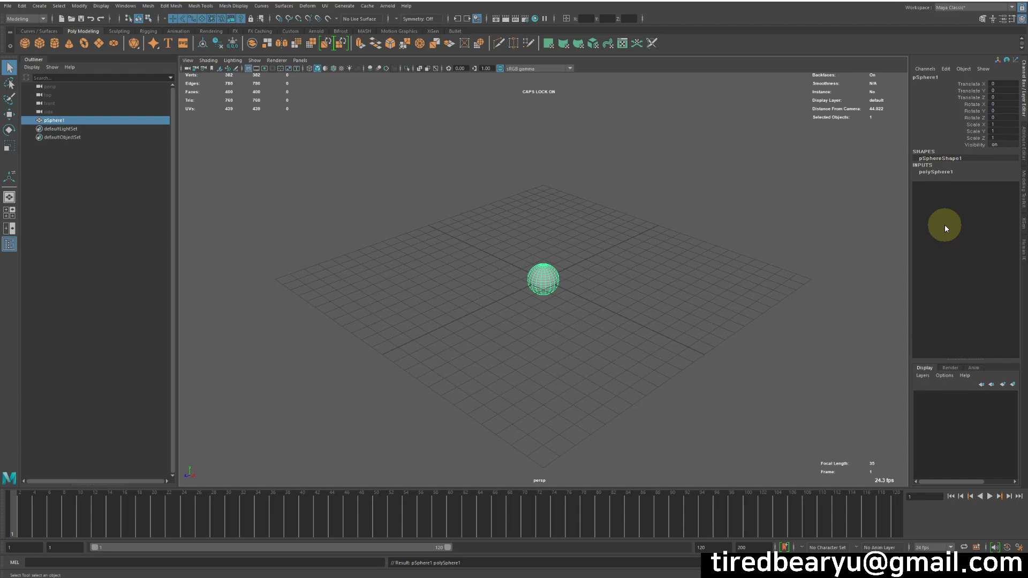
pyautogui.scroll(4, 535, 316)
pyautogui.moveTo(512, 228); pyautogui.dragTo(648, 358)
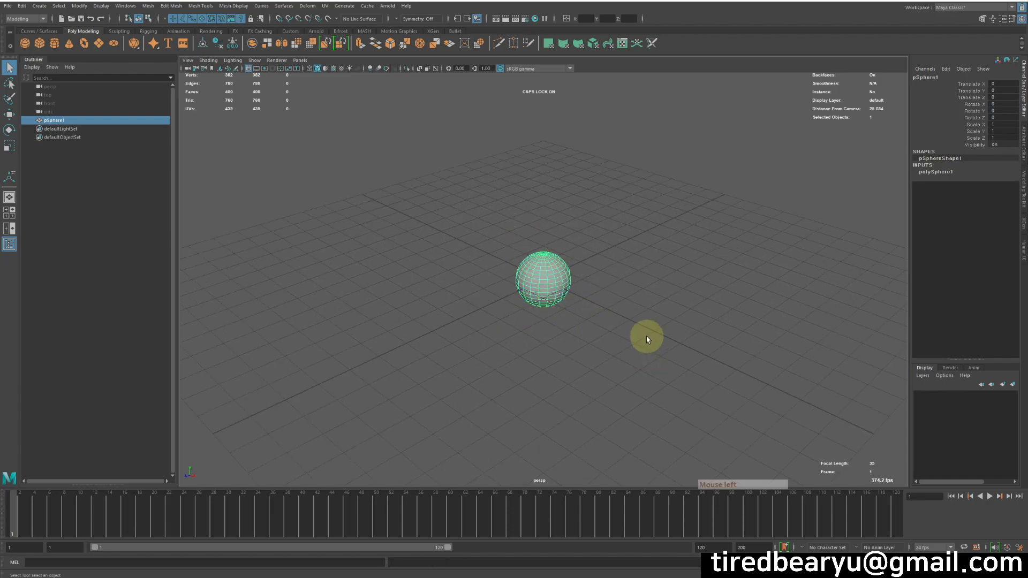
# - Try raising the sphere's Subdivisions Axis and Subdivisions Height to 45, and undo the change
pyautogui.click(975, 175)
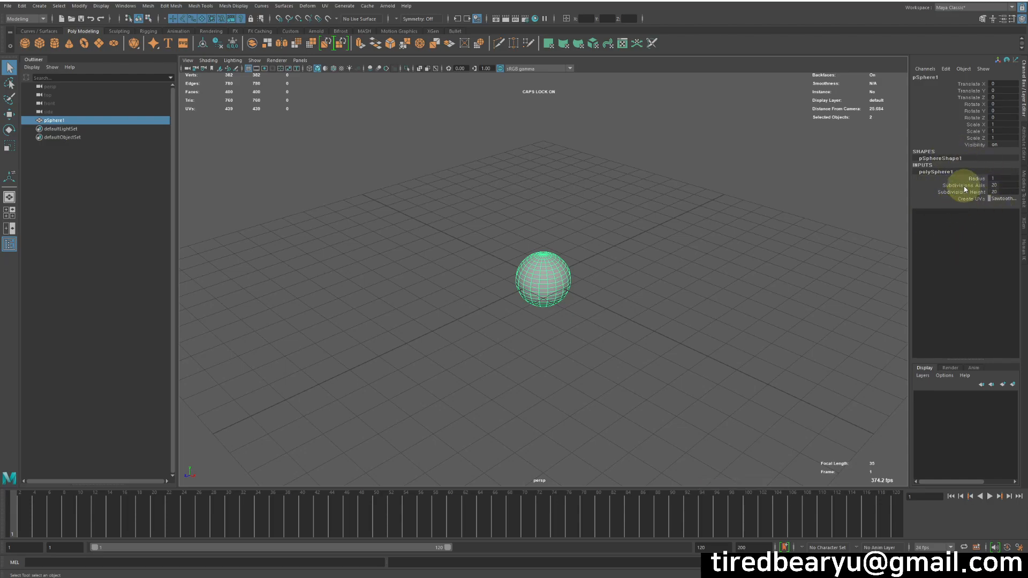
pyautogui.moveTo(965, 186); pyautogui.dragTo(964, 191)
pyautogui.moveTo(625, 232); pyautogui.dragTo(734, 368, button='middle')
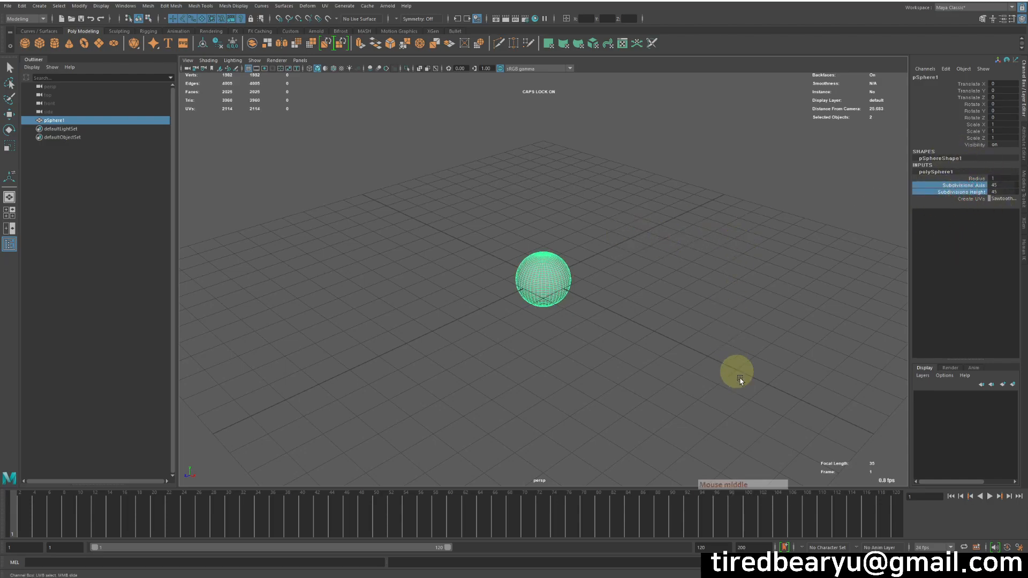
pyautogui.hotkey('ctrl', 'z')
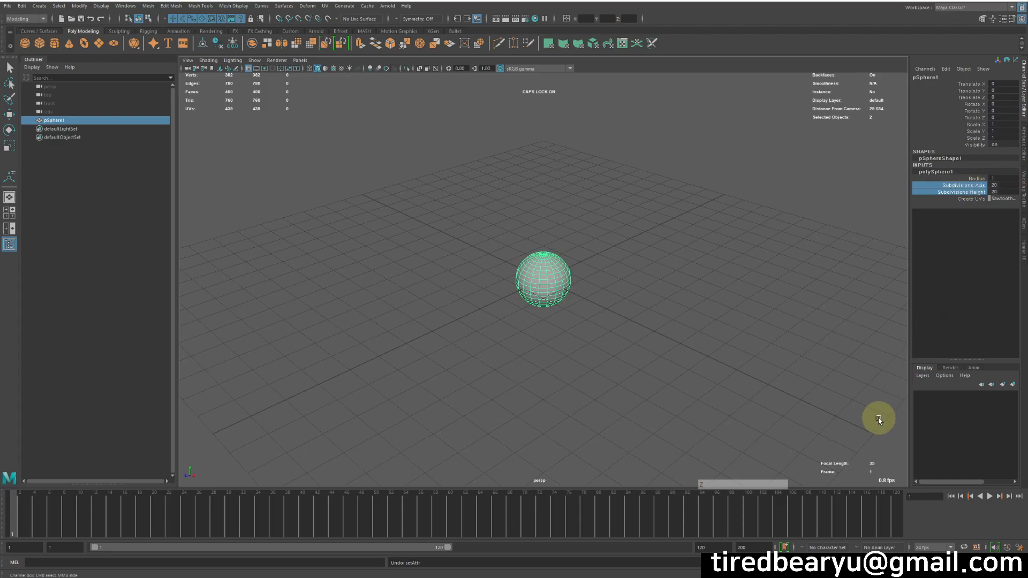
# - Extrude a single face on the sphere's upper side with a thickness of about 5.7 and return to object mode
pyautogui.keyDown('alt'); pyautogui.moveTo(503, 331); pyautogui.dragTo(760, 319, button='right'); pyautogui.keyUp('alt')
pyautogui.keyDown('alt'); pyautogui.moveTo(760, 319); pyautogui.dragTo(728, 288); pyautogui.keyUp('alt')
pyautogui.moveTo(524, 232); pyautogui.dragTo(521, 252, button='right')
pyautogui.click(569, 238)
pyautogui.keyDown('alt'); pyautogui.moveTo(569, 238); pyautogui.dragTo(638, 252); pyautogui.keyUp('alt')
pyautogui.press('w')
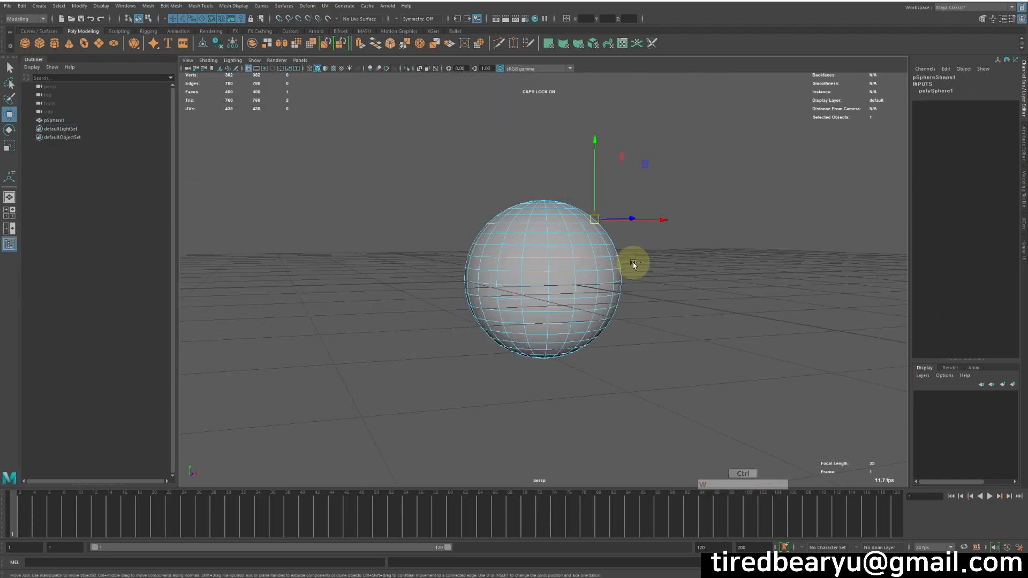
pyautogui.click(360, 42)
pyautogui.moveTo(517, 325); pyautogui.dragTo(572, 310)
pyautogui.moveTo(553, 284); pyautogui.dragTo(679, 285, button='right')
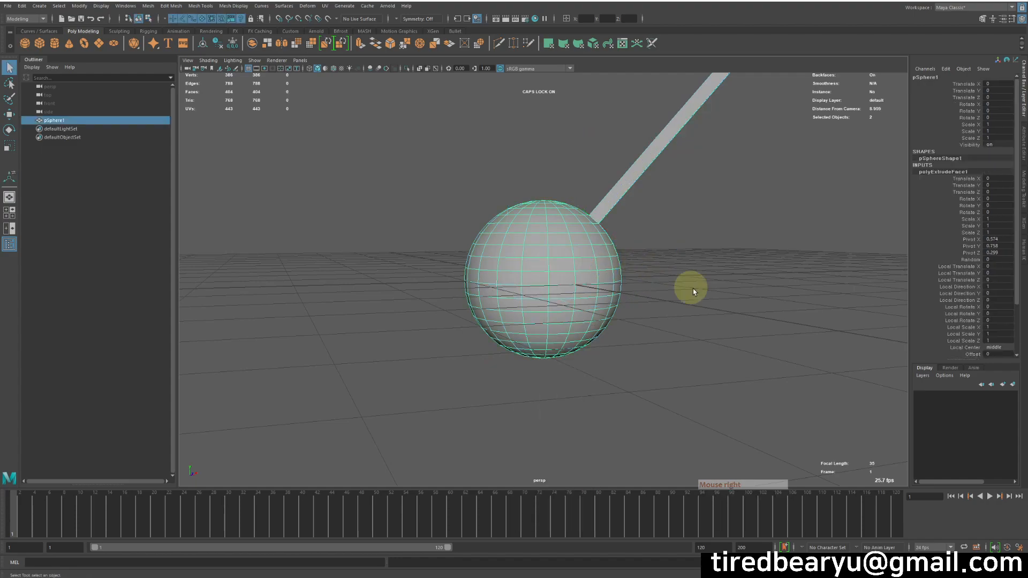
# - Set Subdivisions Axis and Subdivisions Height to 22 on the extruded mesh's original polySphere1 input
pyautogui.click(946, 172)
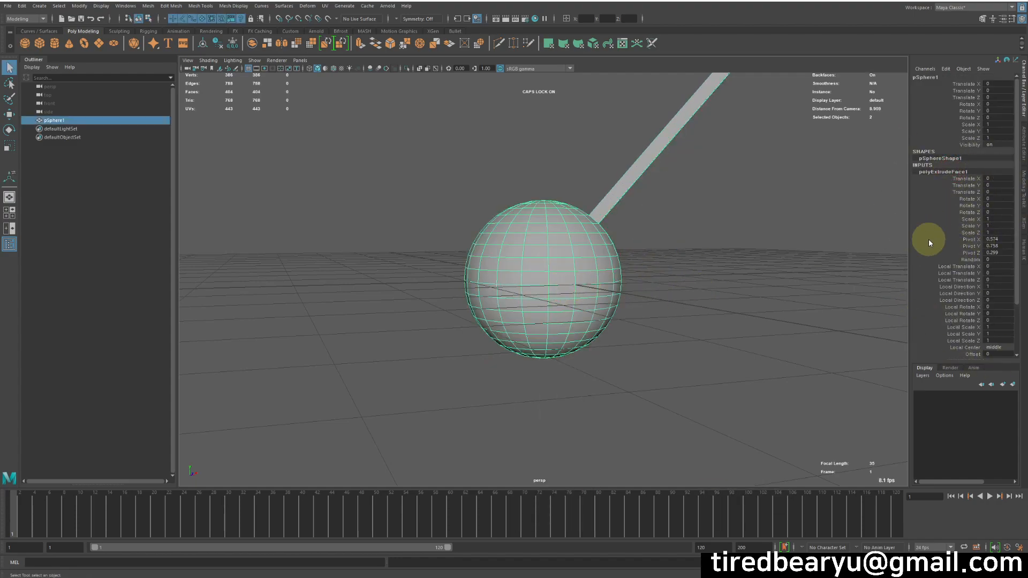
pyautogui.scroll(-3, 934, 239)
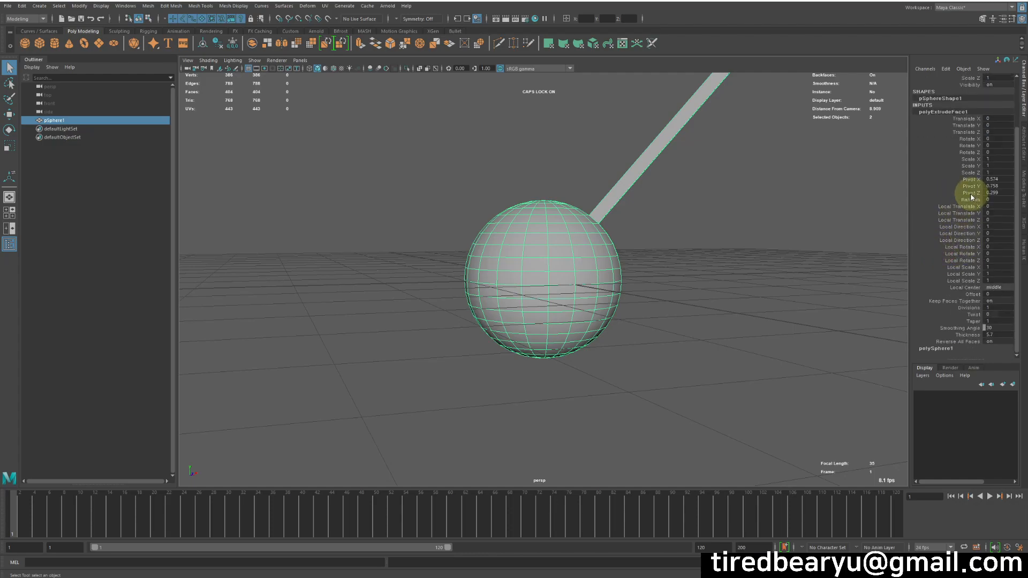
pyautogui.click(939, 350)
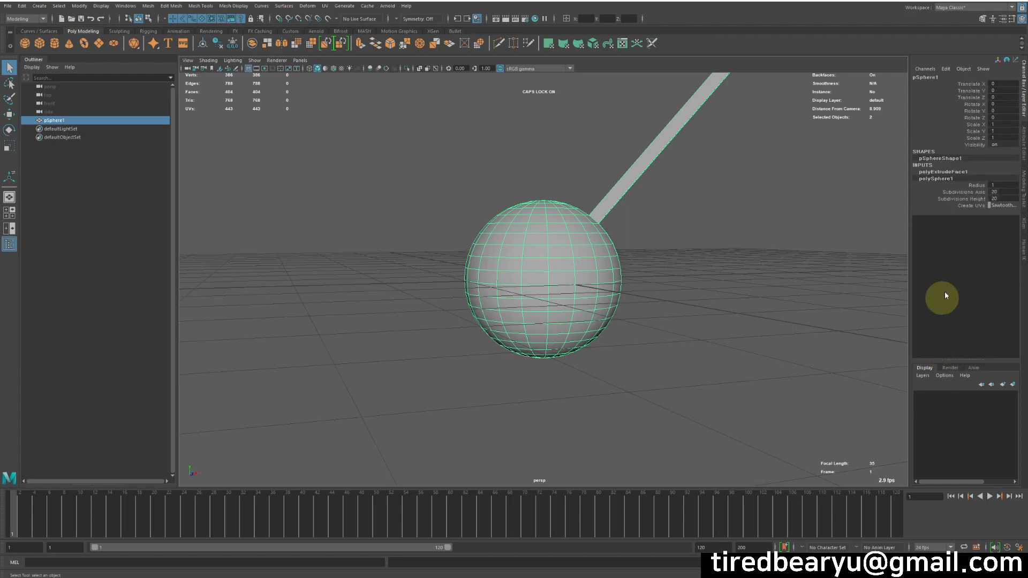
pyautogui.moveTo(969, 193); pyautogui.dragTo(968, 205)
pyautogui.moveTo(766, 251)
pyautogui.mouseDown(button='middle')
pyautogui.moveTo(782, 252)
pyautogui.moveTo(759, 265)
pyautogui.mouseUp(button='middle')
pyautogui.moveTo(733, 328)
pyautogui.mouseDown(button='middle')
pyautogui.moveTo(690, 332)
pyautogui.moveTo(739, 329)
pyautogui.mouseUp(button='middle')
pyautogui.keyDown('alt'); pyautogui.moveTo(718, 323); pyautogui.dragTo(654, 300); pyautogui.keyUp('alt')
pyautogui.keyDown('alt'); pyautogui.moveTo(654, 300); pyautogui.dragTo(579, 283, button='right'); pyautogui.keyUp('alt')
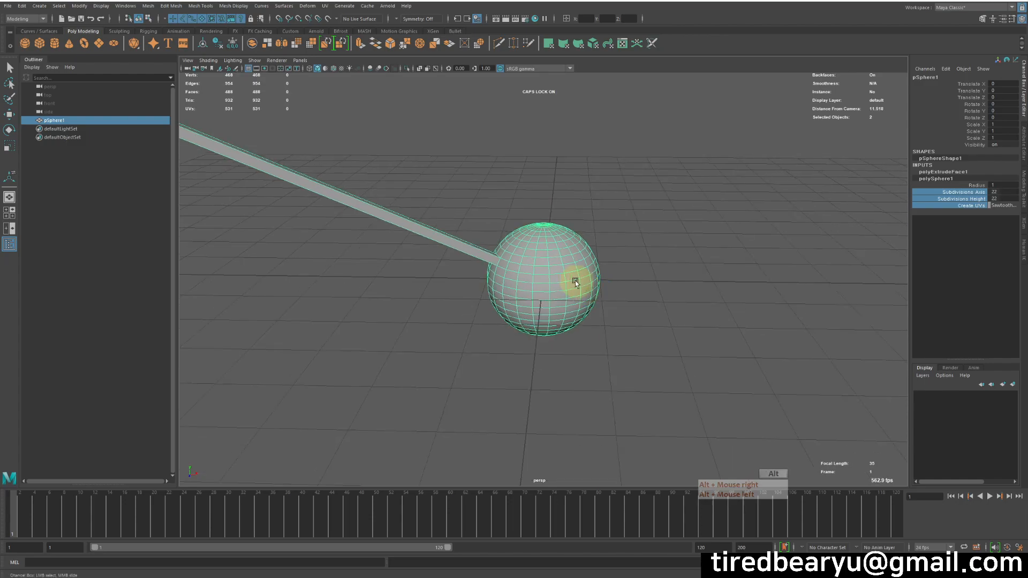
# - Apply Smooth to the whole extruded sphere mesh
pyautogui.click(723, 230)
pyautogui.click(502, 272)
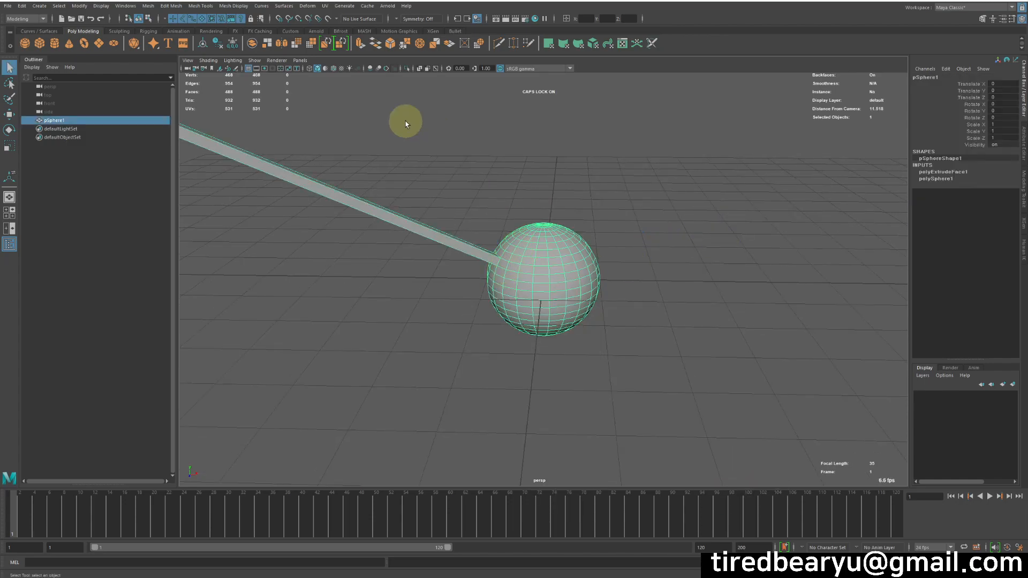
pyautogui.click(297, 47)
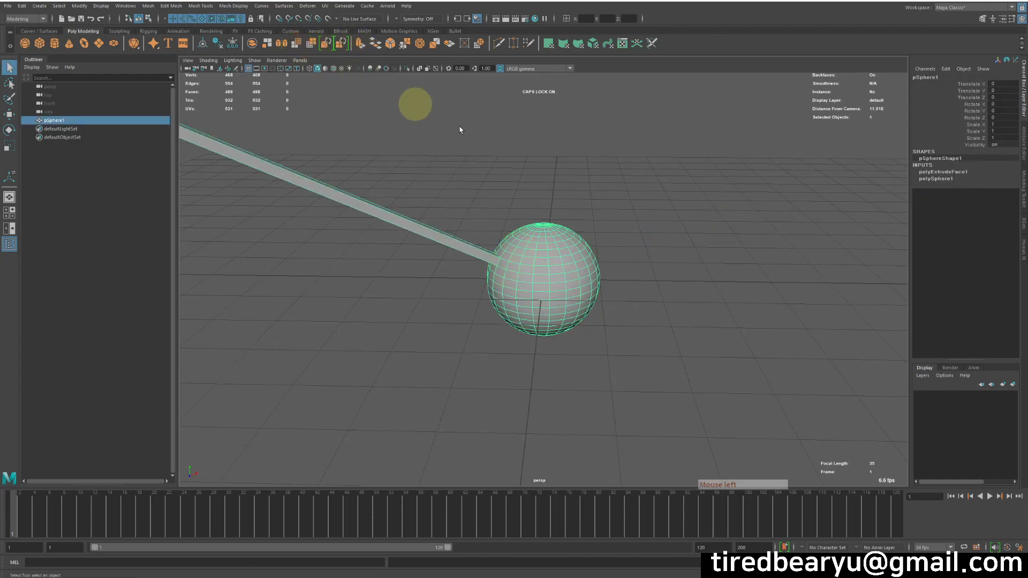
pyautogui.click(674, 265)
pyautogui.click(562, 274)
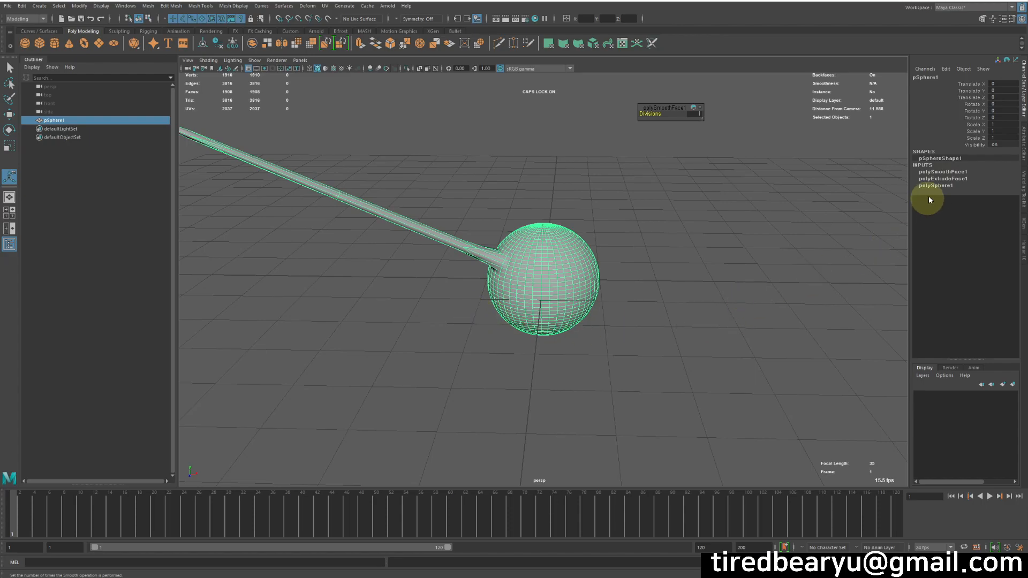
# - Set the Divisions of the mesh's polySmoothFace1 input to 0
pyautogui.click(944, 172)
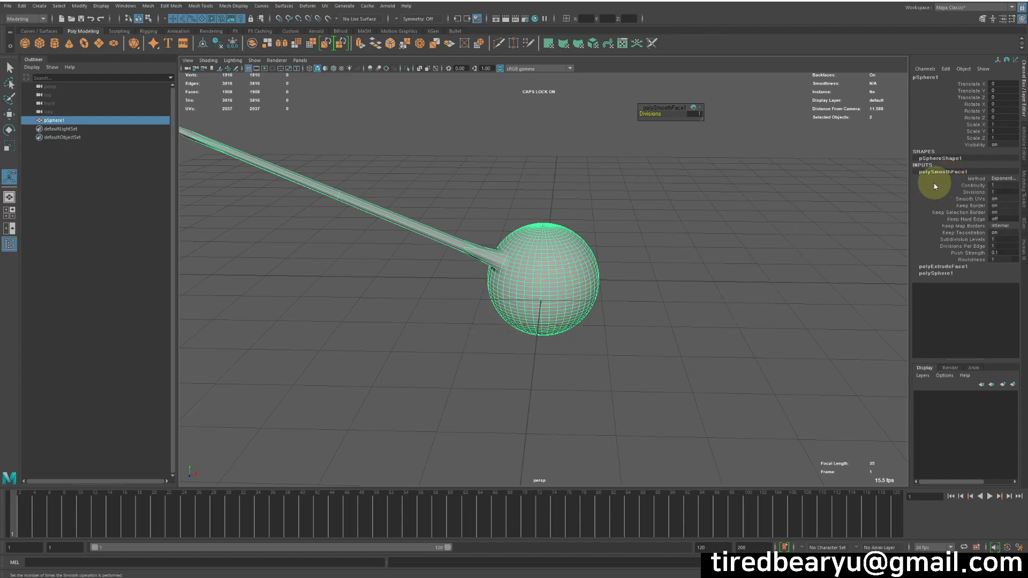
pyautogui.click(964, 191)
pyautogui.moveTo(780, 211); pyautogui.dragTo(488, 359, button='middle')
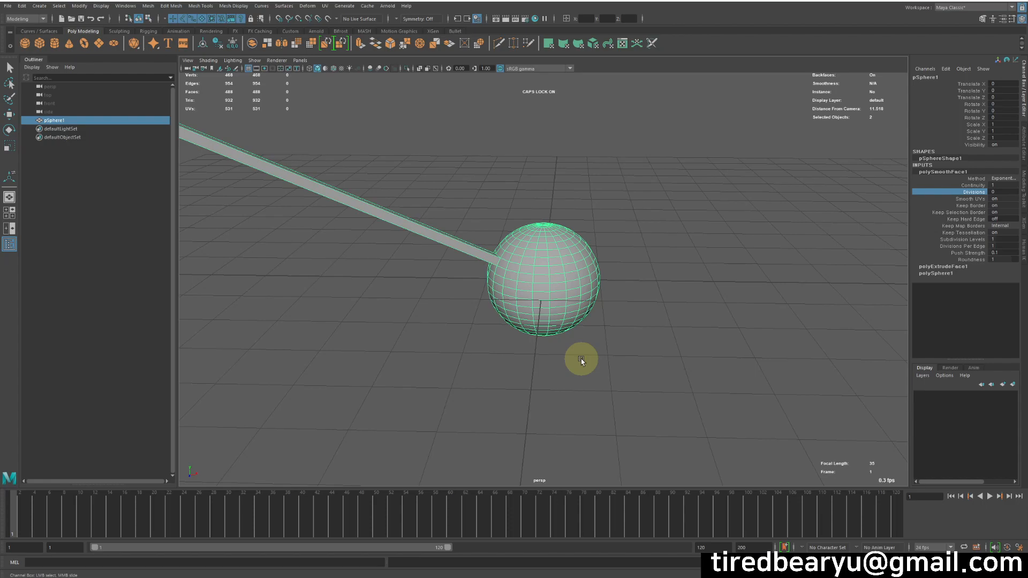
pyautogui.keyDown('alt'); pyautogui.moveTo(581, 359); pyautogui.dragTo(574, 328, button='middle'); pyautogui.keyUp('alt')
pyautogui.keyDown('alt'); pyautogui.moveTo(574, 328); pyautogui.dragTo(755, 303, button='right'); pyautogui.keyUp('alt')
# - Delete the extruded sphere's construction history, and remove the sphere from the scene
pyautogui.click(667, 258)
pyautogui.moveTo(654, 393); pyautogui.dragTo(632, 333)
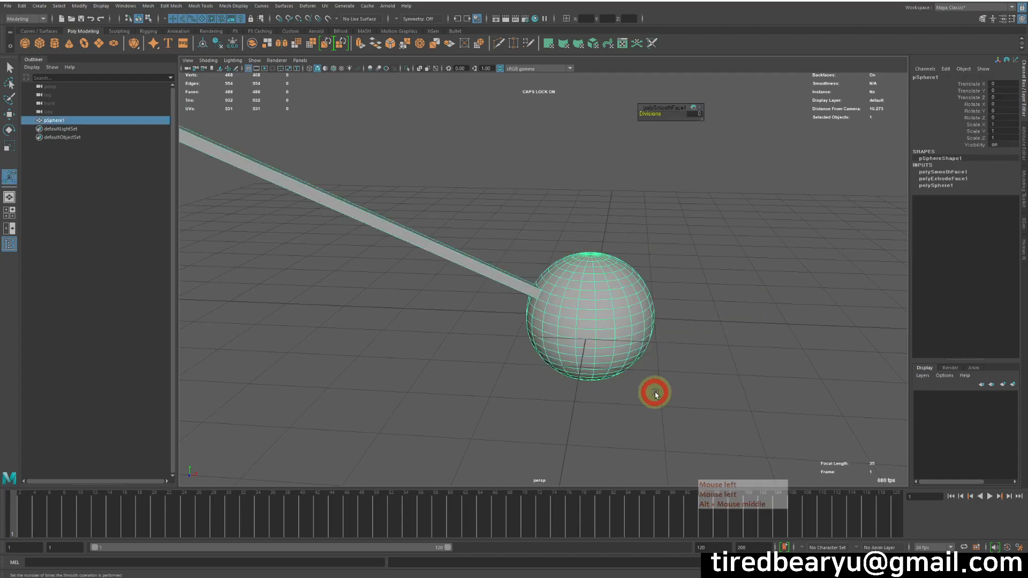
pyautogui.click(22, 6)
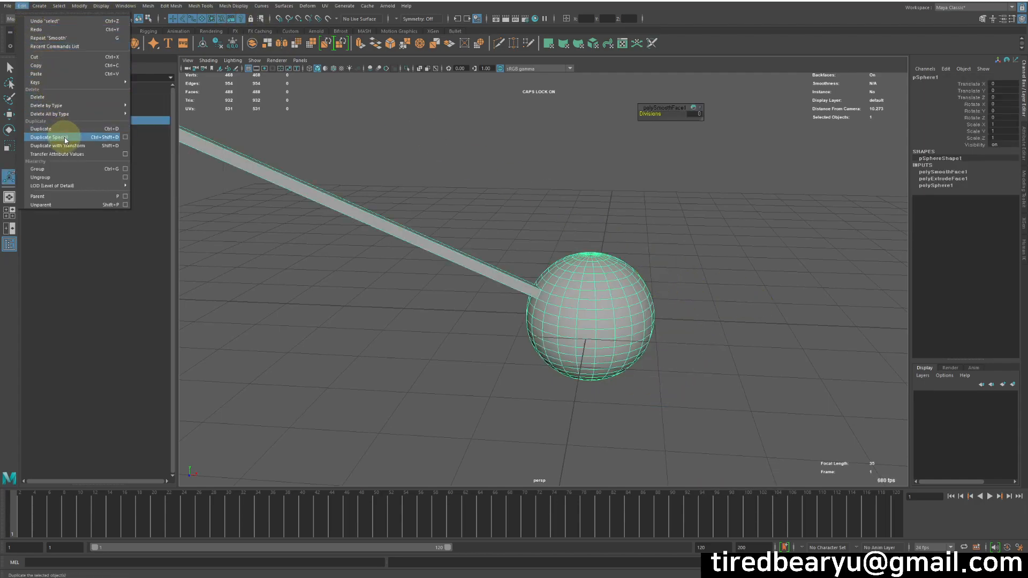
pyautogui.moveTo(81, 105)
pyautogui.click(166, 105)
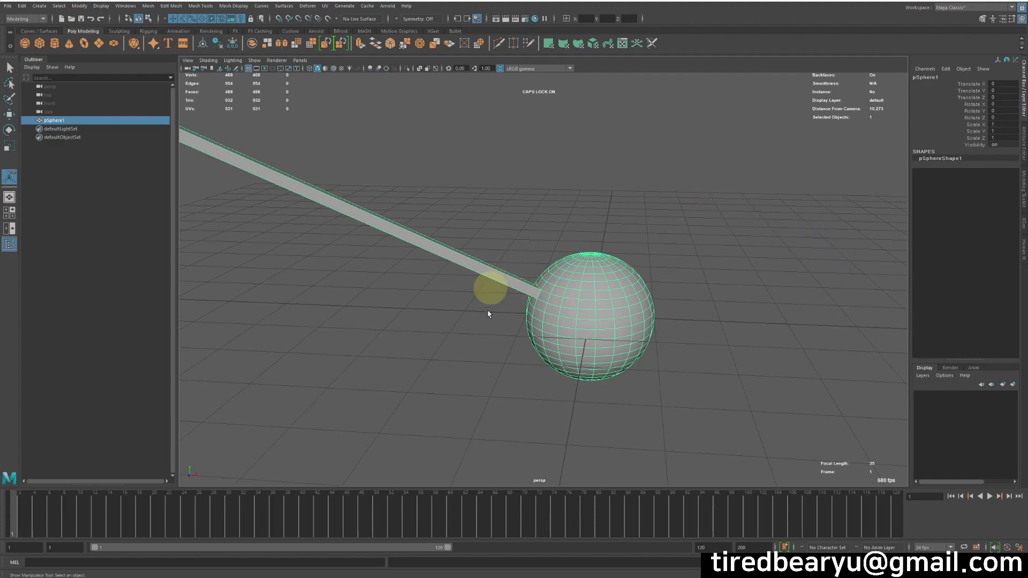
pyautogui.press('Delete')
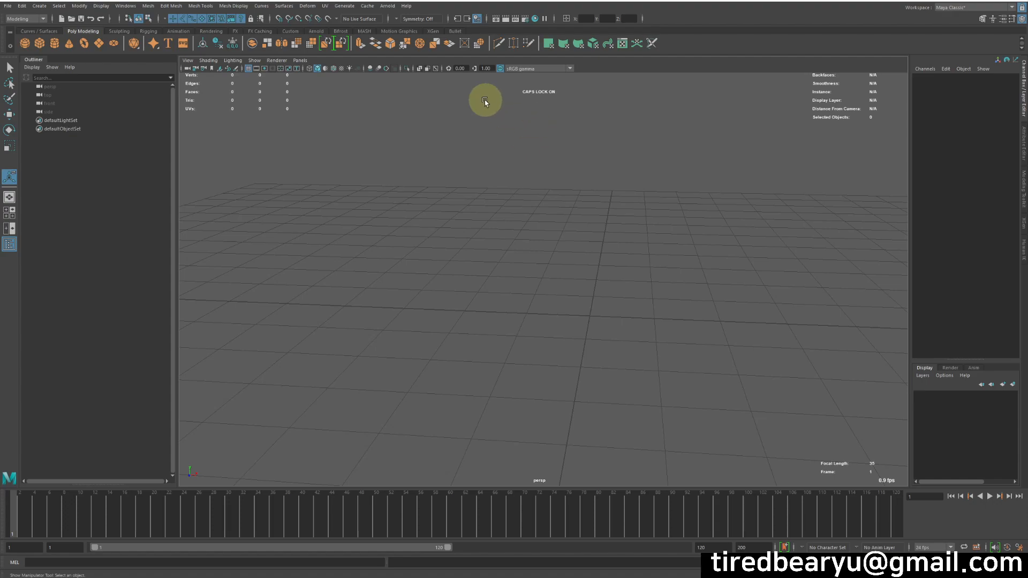
# - Create a NURBS circle at the origin and stack two duplicates above it at Y heights of about 2.4 and 5.4
pyautogui.click(39, 31)
pyautogui.click(23, 45)
pyautogui.keyDown('alt'); pyautogui.moveTo(514, 223); pyautogui.dragTo(551, 252, button='right'); pyautogui.keyUp('alt')
pyautogui.hotkey('ctrl', 'd')
pyautogui.press('w')
pyautogui.click(567, 195)
pyautogui.press('z')
pyautogui.moveTo(561, 208); pyautogui.dragTo(572, 101)
pyautogui.hotkey('ctrl', 'd')
pyautogui.keyDown('alt'); pyautogui.moveTo(605, 241); pyautogui.dragTo(636, 209); pyautogui.keyUp('alt')
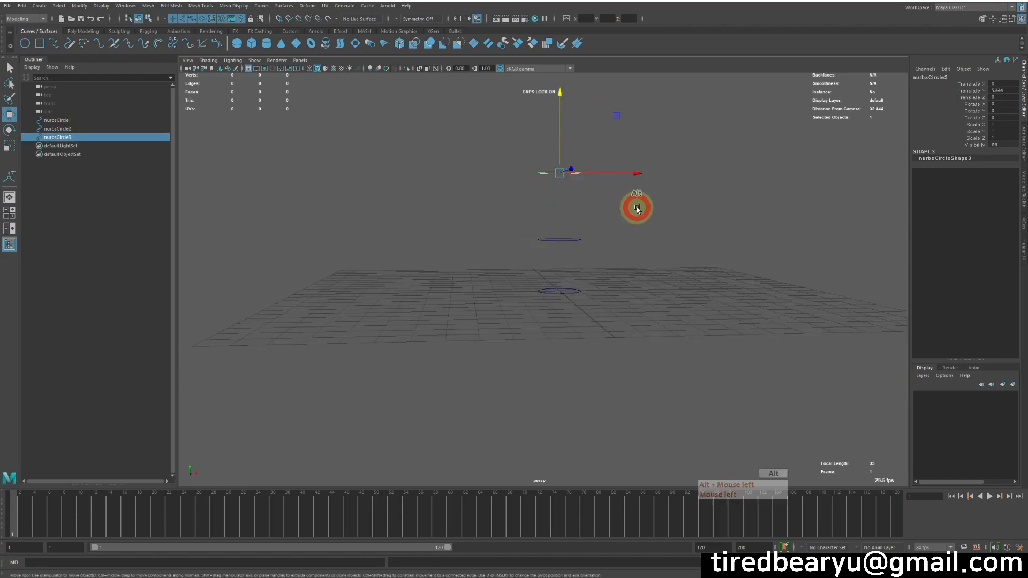
# - Select the three circles in order from lowest to highest and loft a surface through them
pyautogui.click(676, 287)
pyautogui.moveTo(658, 316); pyautogui.dragTo(407, 54)
pyautogui.keyDown('alt'); pyautogui.moveTo(551, 205); pyautogui.dragTo(650, 289, button='right'); pyautogui.keyUp('alt')
pyautogui.keyDown('alt'); pyautogui.moveTo(650, 289); pyautogui.dragTo(675, 337); pyautogui.keyUp('alt')
pyautogui.keyDown('alt'); pyautogui.moveTo(675, 338); pyautogui.dragTo(683, 305, button='right'); pyautogui.keyUp('alt')
pyautogui.keyDown('alt'); pyautogui.moveTo(682, 304); pyautogui.dragTo(604, 245, button='middle'); pyautogui.keyUp('alt')
pyautogui.press('q')
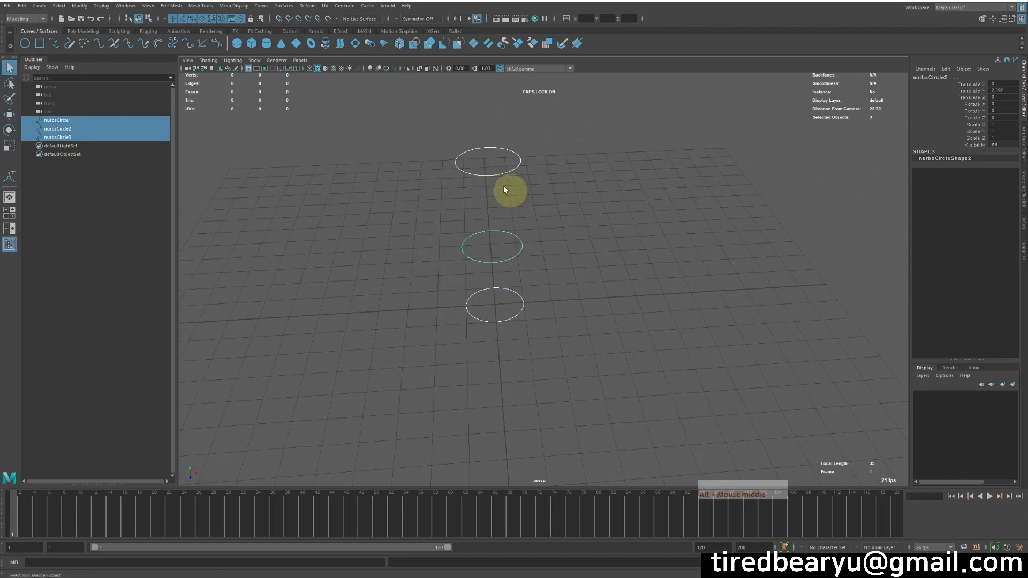
pyautogui.click(494, 322)
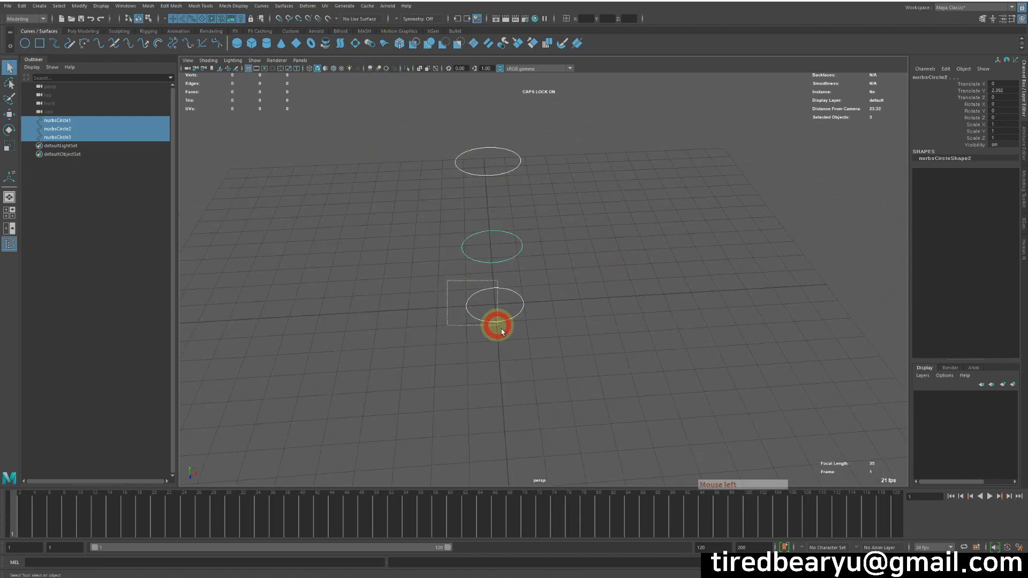
pyautogui.keyDown('shift'); pyautogui.click(515, 257); pyautogui.keyUp('shift')
pyautogui.keyDown('shift'); pyautogui.moveTo(459, 129); pyautogui.dragTo(505, 169); pyautogui.keyUp('shift')
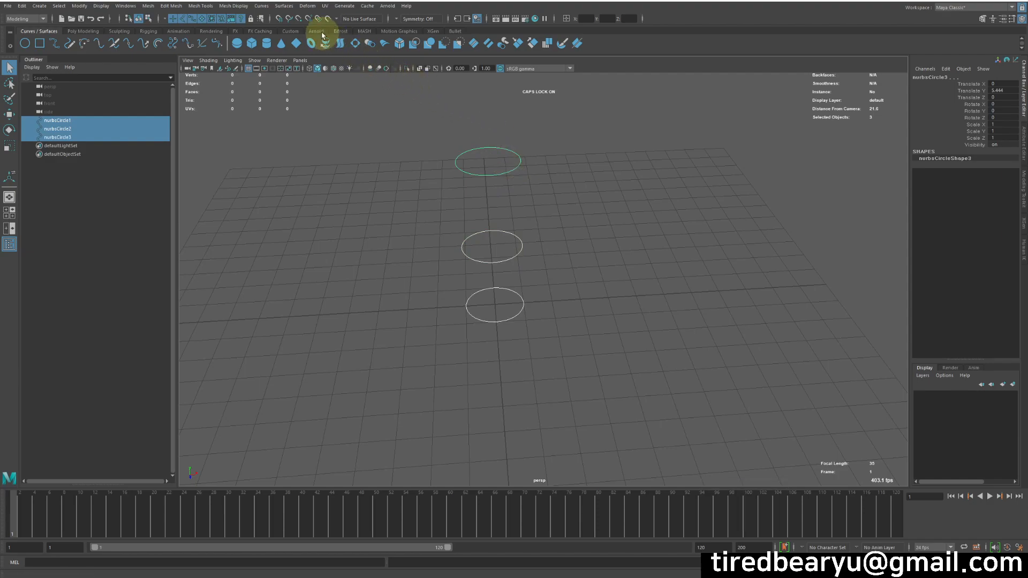
pyautogui.click(283, 6)
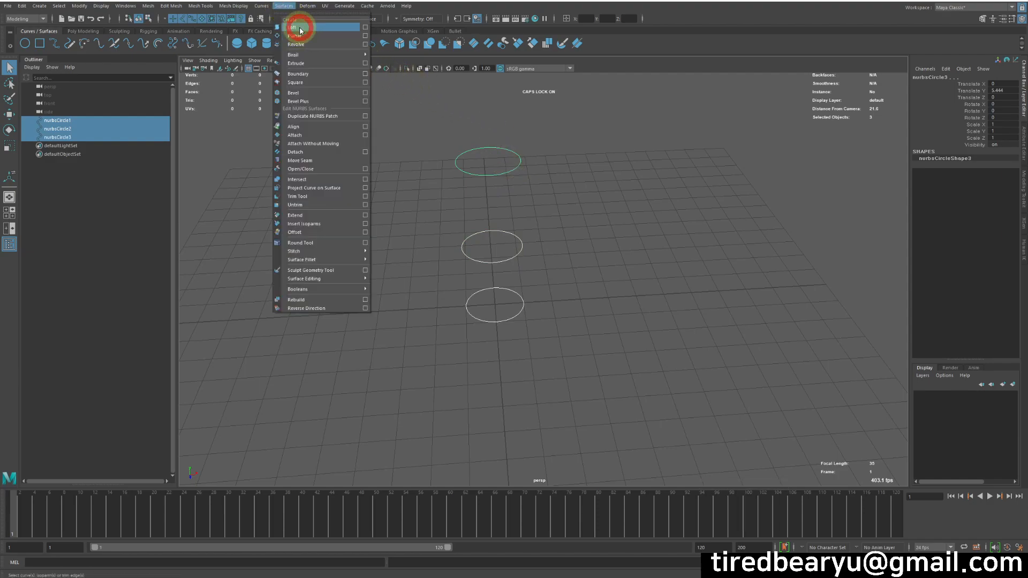
pyautogui.click(292, 27)
pyautogui.keyDown('alt'); pyautogui.moveTo(557, 269); pyautogui.dragTo(557, 202); pyautogui.keyUp('alt')
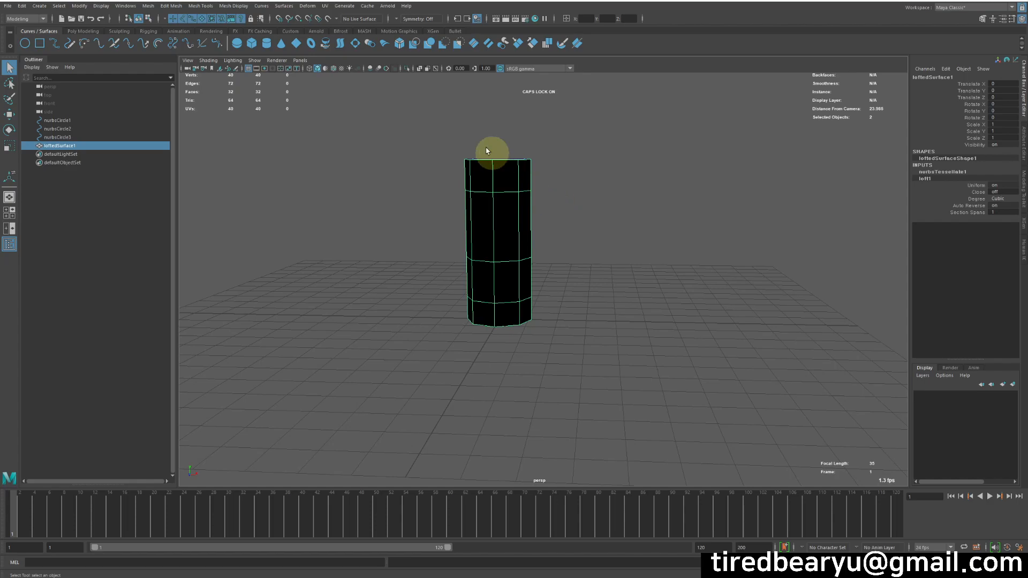
# - Switch the viewport to wireframe display
pyautogui.keyDown('alt'); pyautogui.moveTo(484, 241); pyautogui.dragTo(571, 263, button='middle'); pyautogui.keyUp('alt')
pyautogui.keyDown('alt'); pyautogui.moveTo(525, 256); pyautogui.dragTo(643, 250, button='right'); pyautogui.keyUp('alt')
pyautogui.keyDown('alt'); pyautogui.moveTo(638, 249); pyautogui.dragTo(634, 297, button='middle'); pyautogui.keyUp('alt')
pyautogui.press('4')
# - Select only the highest circle, try moving it to reshape the loft, and undo the moves
pyautogui.moveTo(550, 165); pyautogui.dragTo(649, 225)
pyautogui.keyDown('ctrl'); pyautogui.moveTo(530, 246); pyautogui.dragTo(637, 316); pyautogui.keyUp('ctrl')
pyautogui.keyDown('alt'); pyautogui.moveTo(691, 375); pyautogui.dragTo(699, 340); pyautogui.keyUp('alt')
pyautogui.keyDown('alt'); pyautogui.moveTo(699, 340); pyautogui.dragTo(596, 313, button='right'); pyautogui.keyUp('alt')
pyautogui.press('w')
pyautogui.moveTo(711, 342); pyautogui.dragTo(458, 326, button='middle')
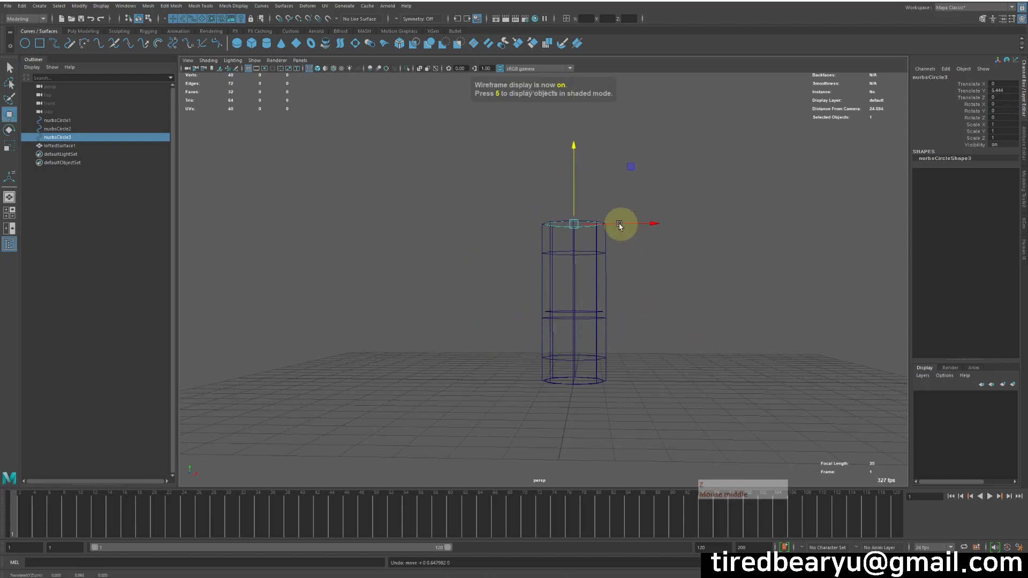
pyautogui.press('capslock')
pyautogui.moveTo(573, 224); pyautogui.dragTo(779, 221)
pyautogui.press('z')
# - Select the highest circle's control vertices and scale them down to taper the loft's upper end
pyautogui.keyDown('alt'); pyautogui.moveTo(787, 260); pyautogui.dragTo(697, 242, button='right'); pyautogui.keyUp('alt')
pyautogui.moveTo(724, 203); pyautogui.dragTo(673, 202, button='right')
pyautogui.moveTo(438, 193); pyautogui.dragTo(679, 258)
pyautogui.press('w')
pyautogui.press('r')
pyautogui.moveTo(689, 264); pyautogui.dragTo(670, 274, button='middle')
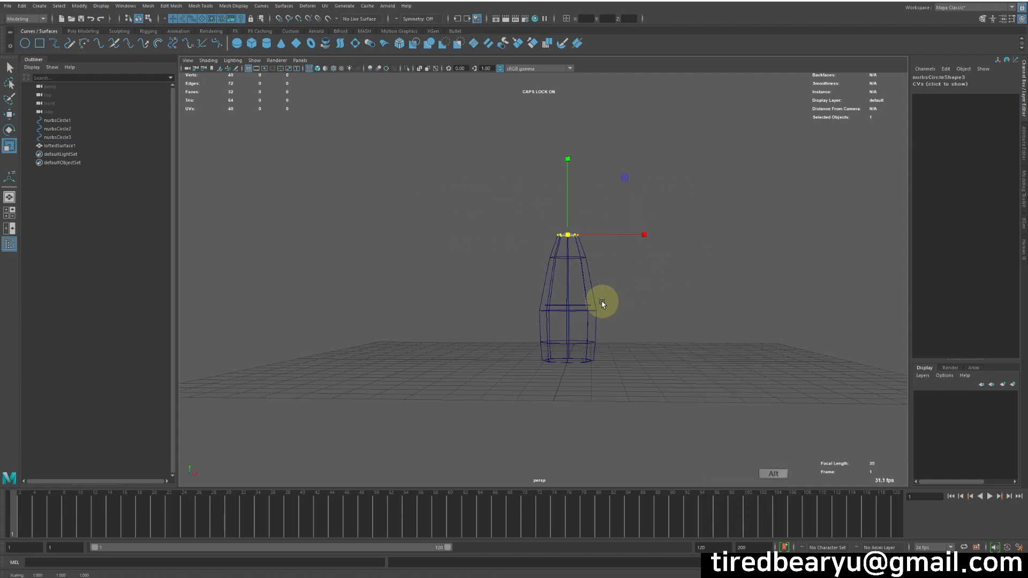
# - Try rotating the highest circle's control vertices, undo the rotation and scaling, and return to object mode
pyautogui.keyDown('alt'); pyautogui.moveTo(573, 287); pyautogui.dragTo(632, 283); pyautogui.keyUp('alt')
pyautogui.press('e')
pyautogui.moveTo(602, 198); pyautogui.dragTo(645, 255)
pyautogui.press('z')
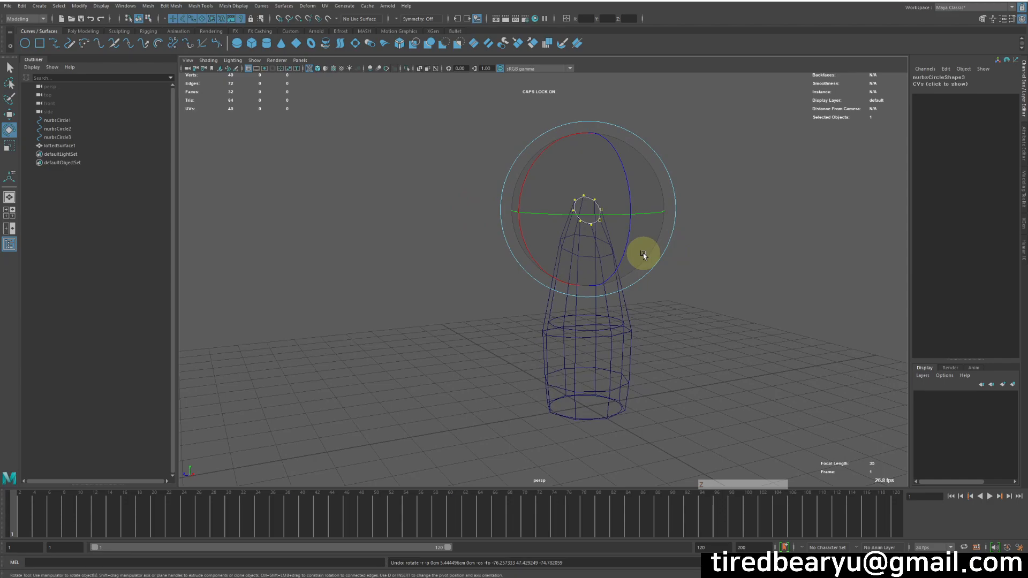
pyautogui.press('z')
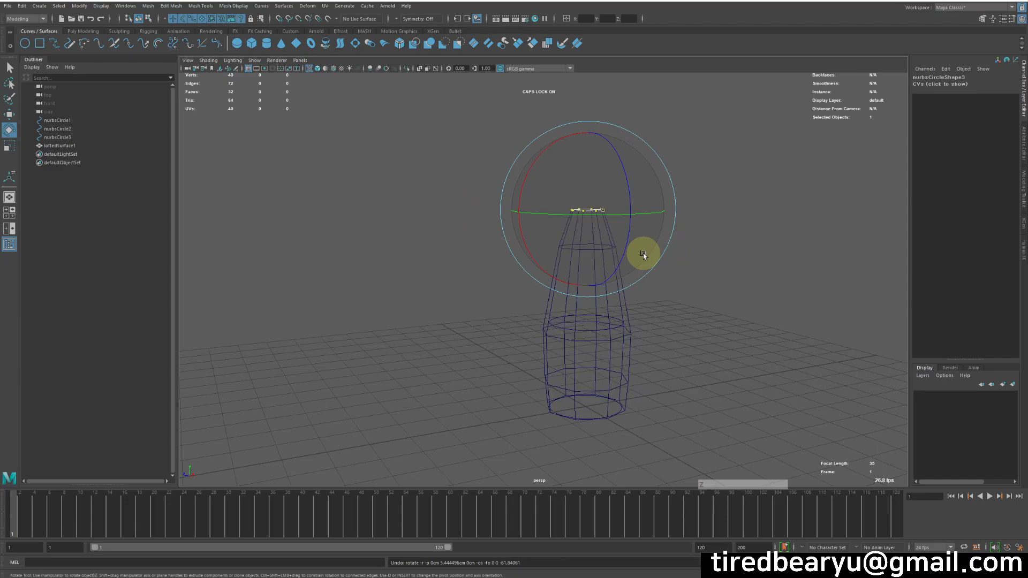
pyautogui.click(736, 333)
pyautogui.press('q')
pyautogui.moveTo(624, 255); pyautogui.dragTo(697, 242, button='right')
pyautogui.click(691, 244)
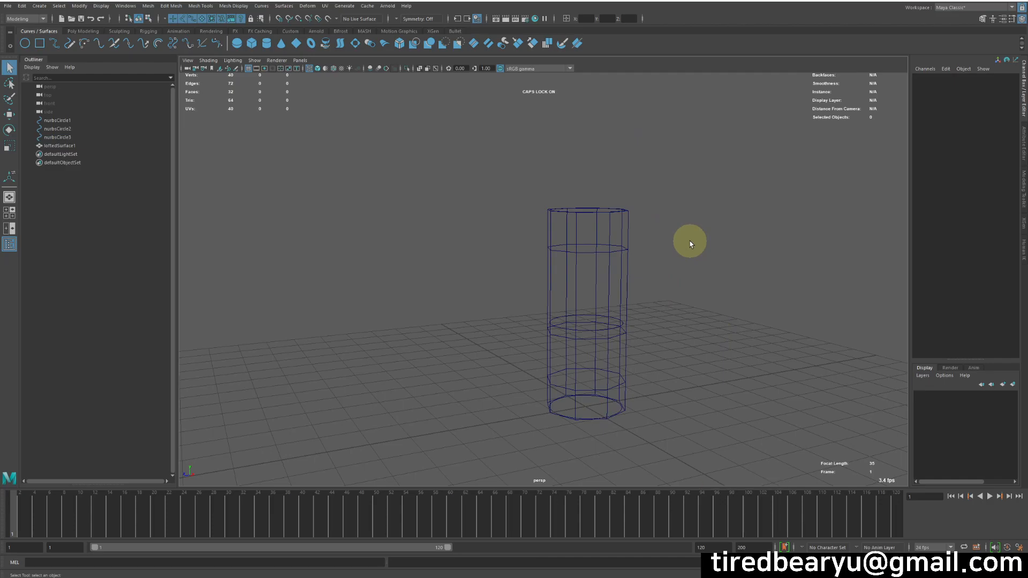
# - Move the middle circle away from the loft's axis in shaded display, and delete that circle
pyautogui.keyDown('alt'); pyautogui.moveTo(669, 270); pyautogui.dragTo(675, 366); pyautogui.keyUp('alt')
pyautogui.keyDown('ctrl'); pyautogui.moveTo(498, 364); pyautogui.dragTo(669, 459); pyautogui.keyUp('ctrl')
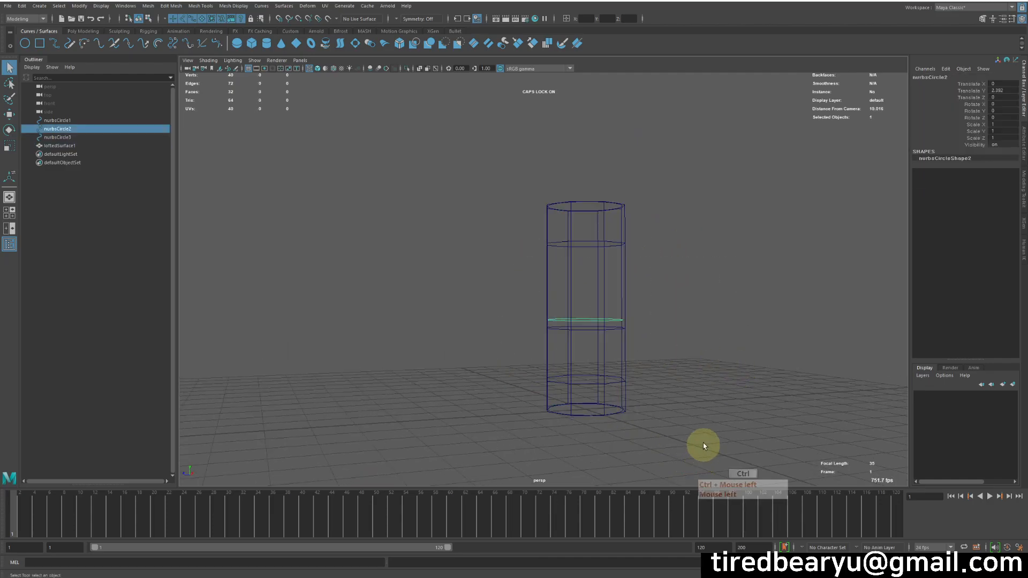
pyautogui.press('5')
pyautogui.press('w')
pyautogui.moveTo(746, 374)
pyautogui.mouseDown(button='middle')
pyautogui.moveTo(562, 338)
pyautogui.moveTo(617, 335)
pyautogui.mouseUp(button='middle')
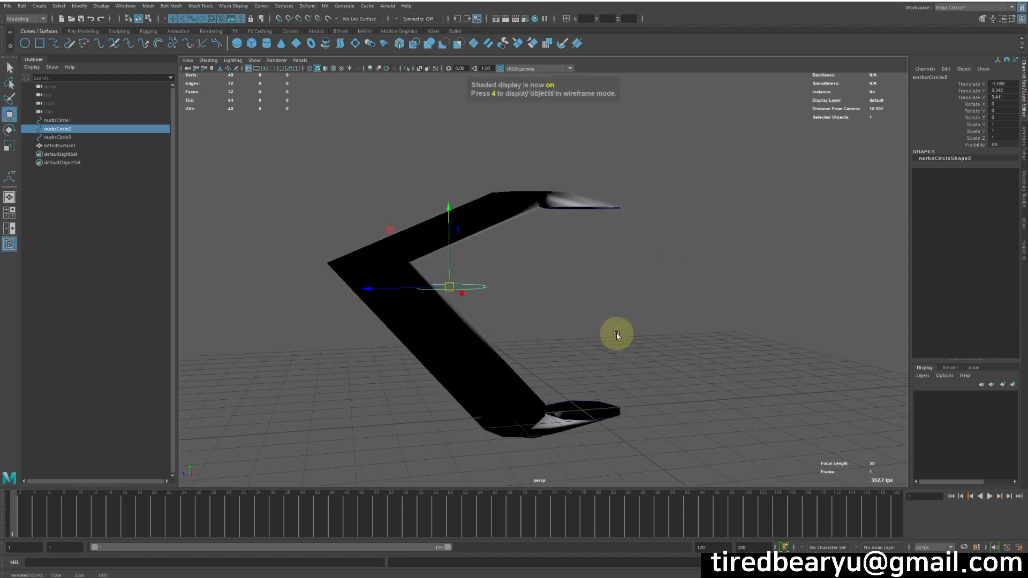
pyautogui.press('Delete')
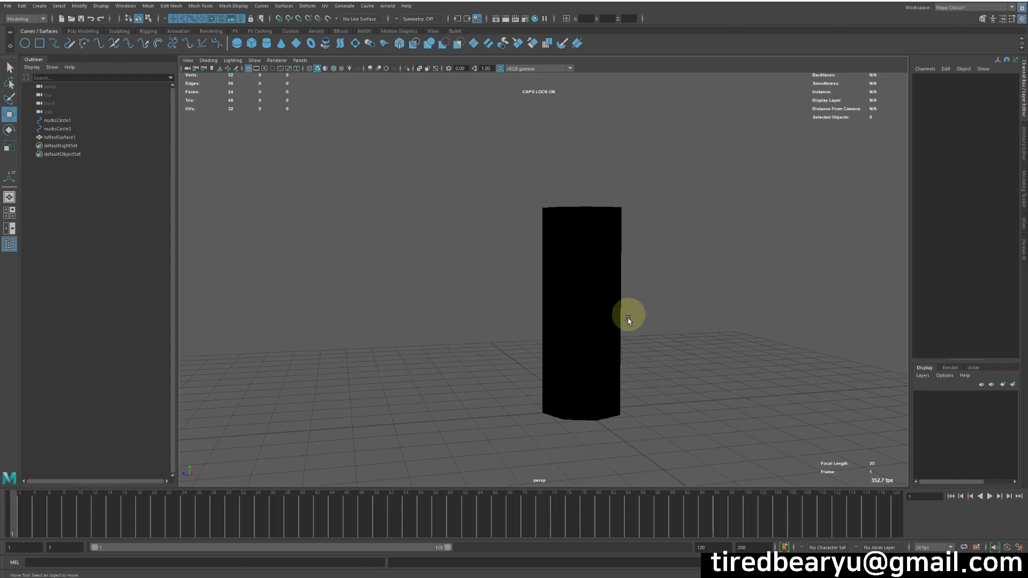
# - Switch to wireframe display and undo the middle circle's deletion, keeping the circle moved away from the loft's axis
pyautogui.press('4')
pyautogui.moveTo(534, 287); pyautogui.dragTo(743, 241)
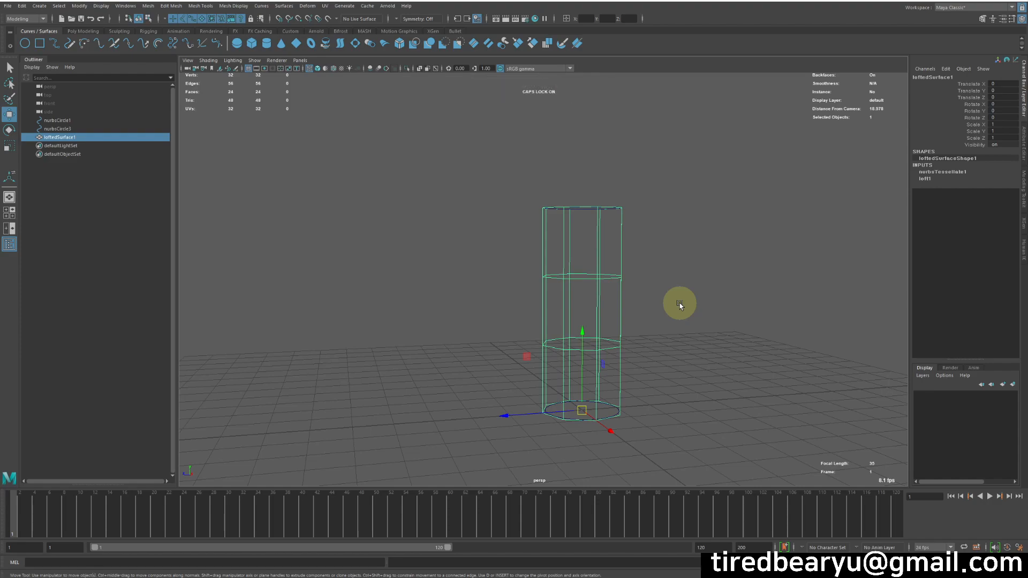
pyautogui.hotkey('shift', 'z')
pyautogui.press('z')
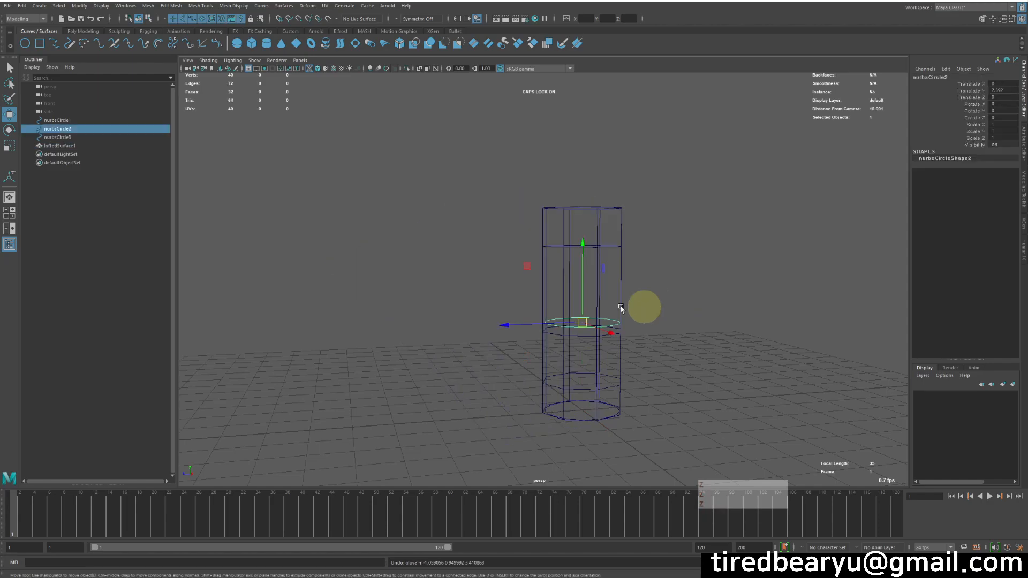
pyautogui.hotkey('shift', 'z')
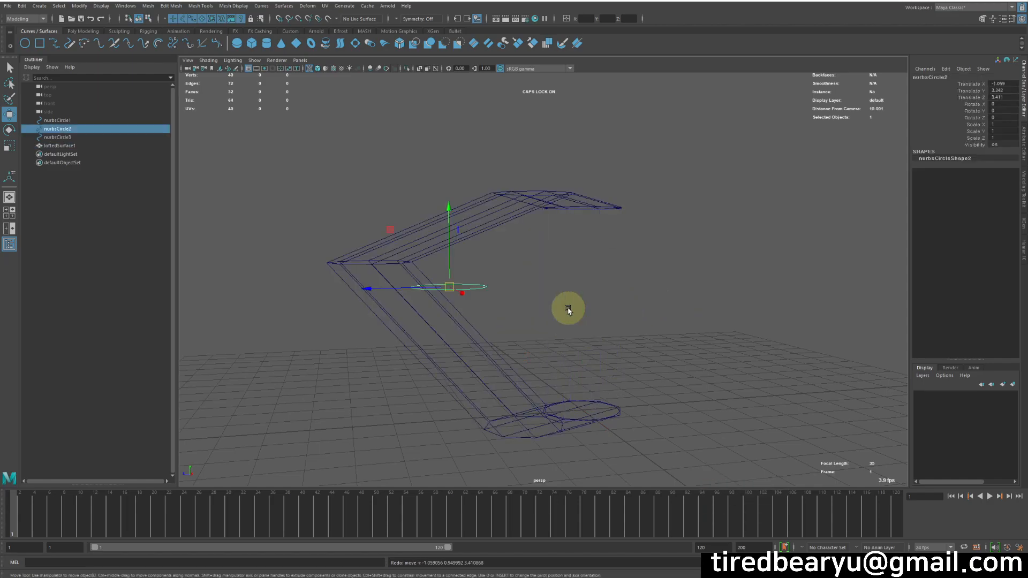
pyautogui.click(568, 309)
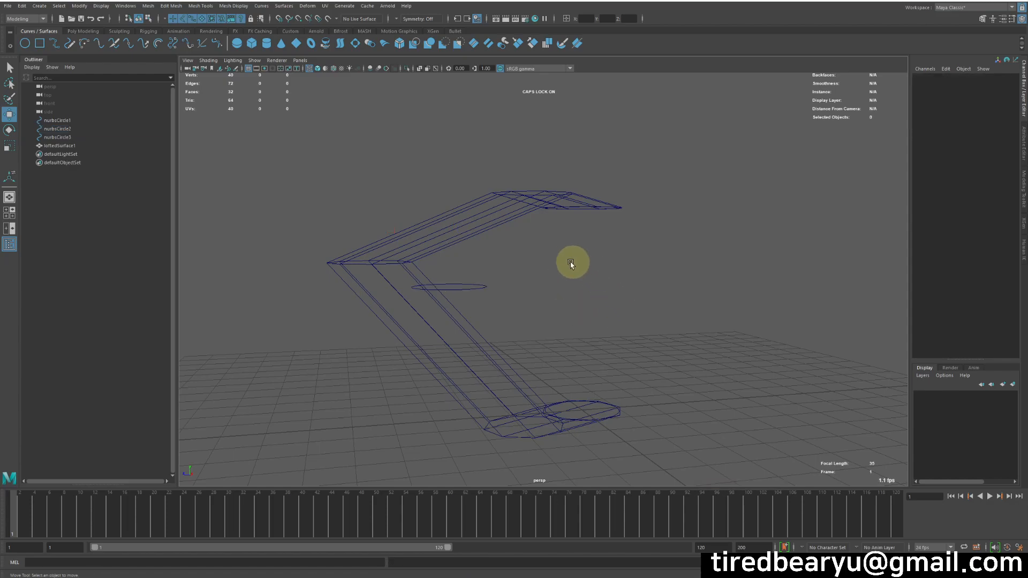
# - Delete the lofted surface's construction history, and delete the offset middle circle
pyautogui.moveTo(426, 191); pyautogui.dragTo(459, 256)
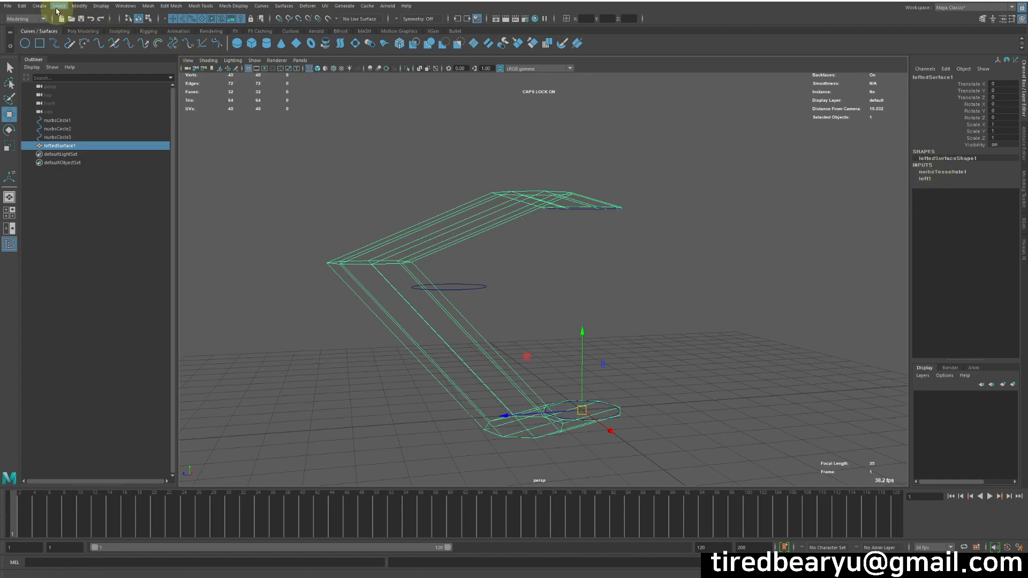
pyautogui.click(22, 6)
pyautogui.moveTo(76, 106)
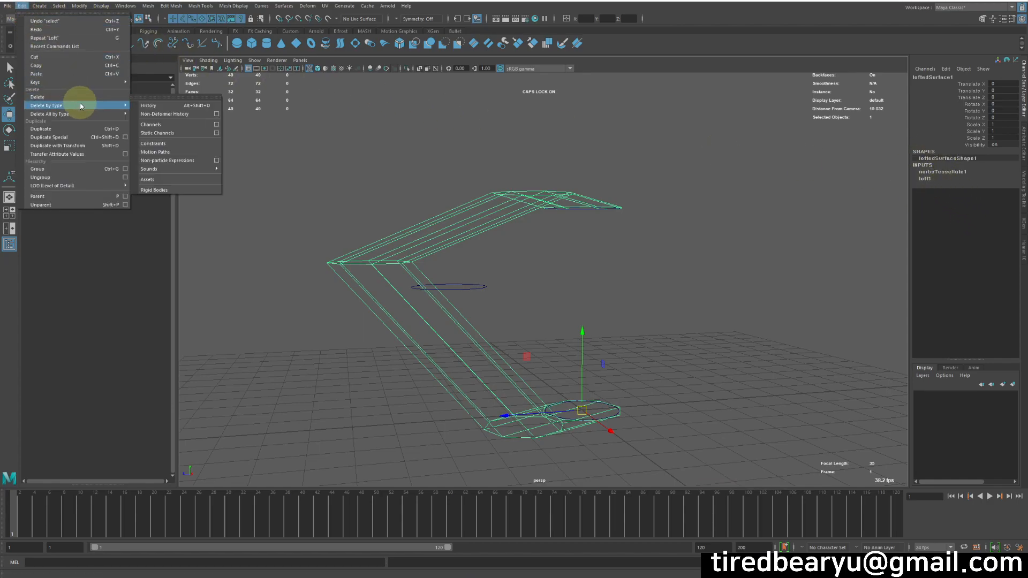
pyautogui.click(182, 105)
pyautogui.click(581, 259)
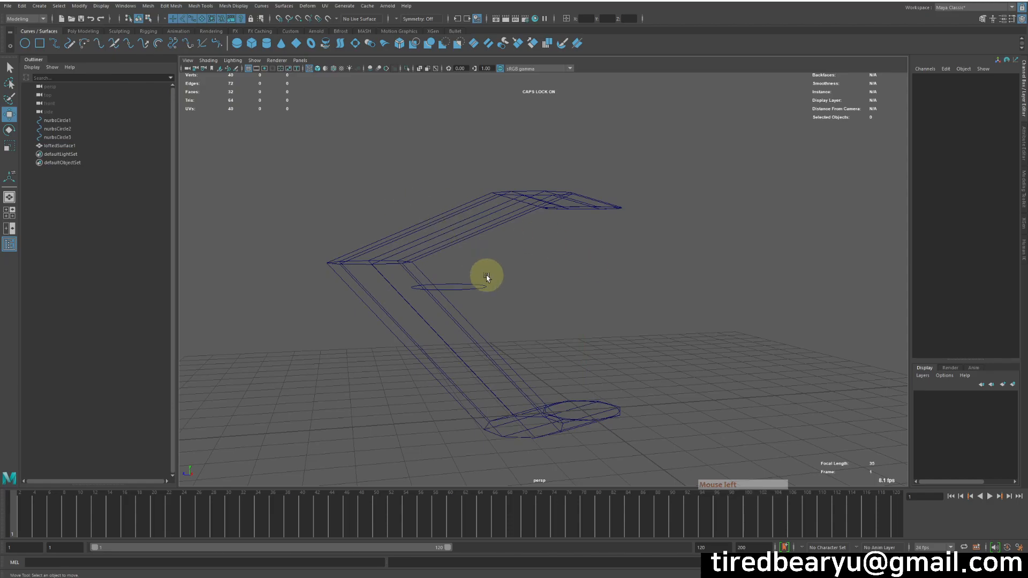
pyautogui.click(465, 283)
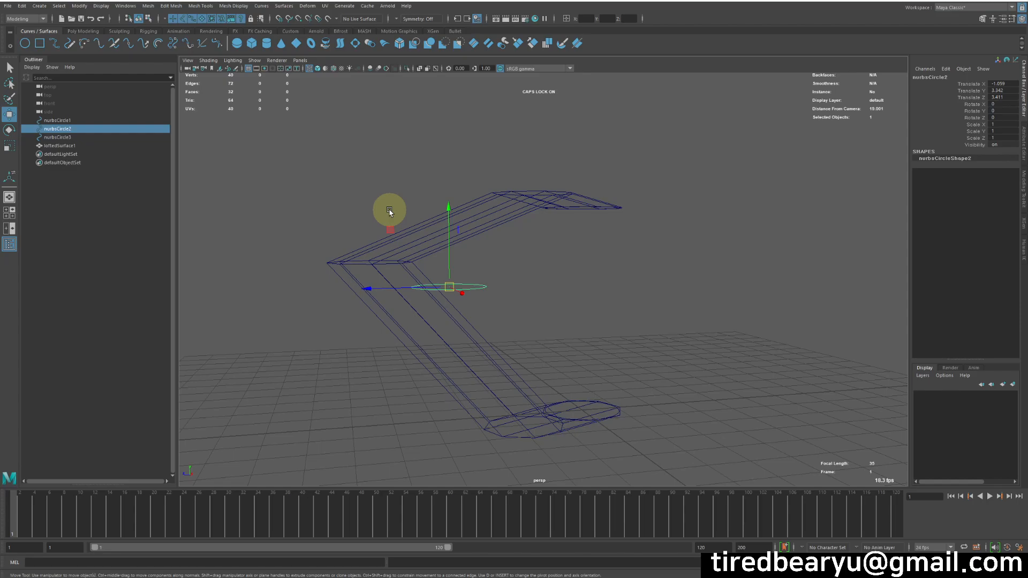
pyautogui.press('Delete')
# - Try deleting the two remaining end circles, undo it, and try moving both circles together before undoing the move
pyautogui.keyDown('shift'); pyautogui.click(589, 197); pyautogui.keyUp('shift')
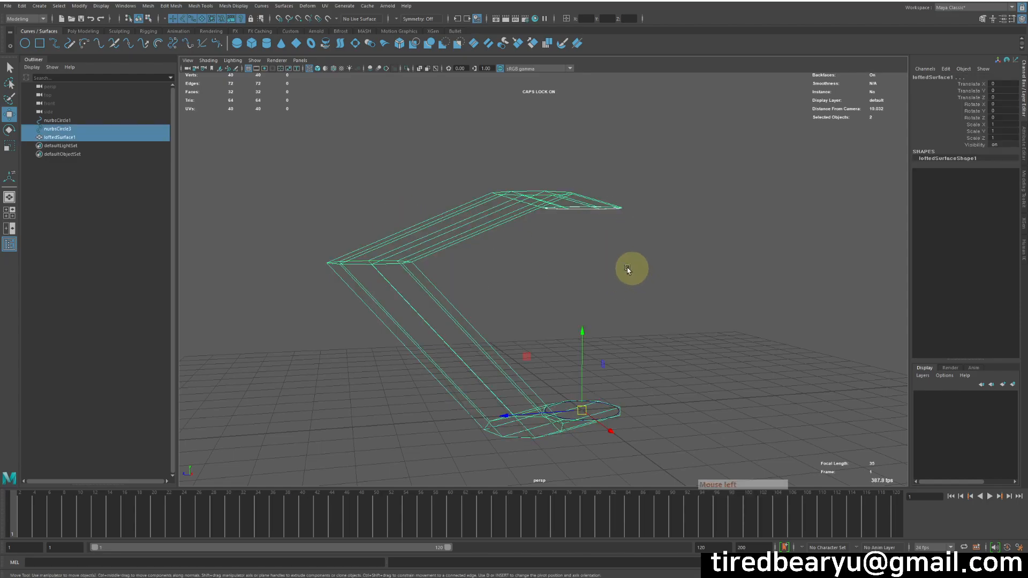
pyautogui.keyDown('shift'); pyautogui.moveTo(537, 320); pyautogui.dragTo(607, 420); pyautogui.keyUp('shift')
pyautogui.keyDown('ctrl'); pyautogui.click(306, 381); pyautogui.keyUp('ctrl')
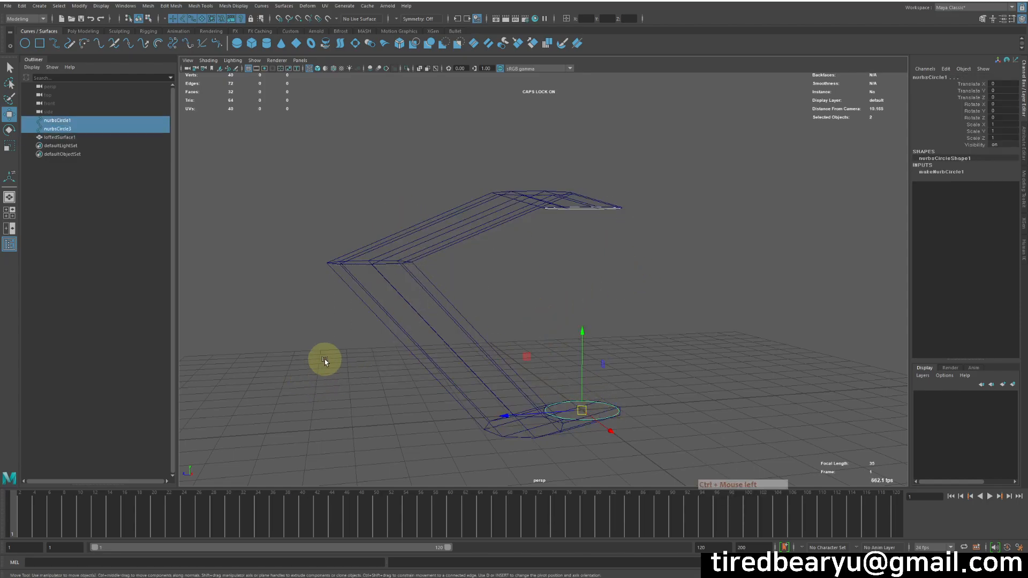
pyautogui.press('Delete')
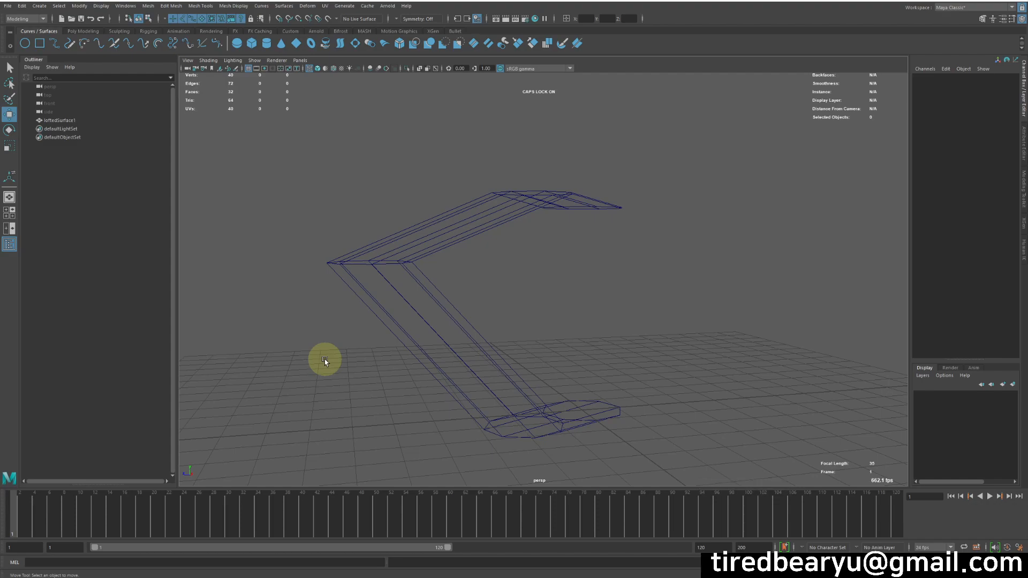
pyautogui.hotkey('ctrl', 'z')
pyautogui.press('w')
pyautogui.moveTo(715, 364); pyautogui.dragTo(665, 322, button='middle')
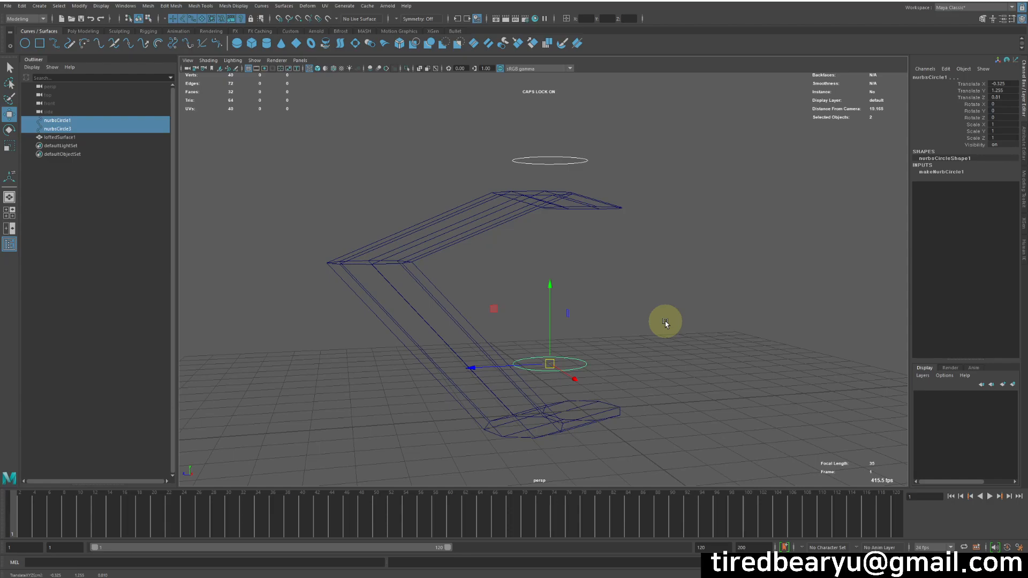
pyautogui.hotkey('ctrl', 'z')
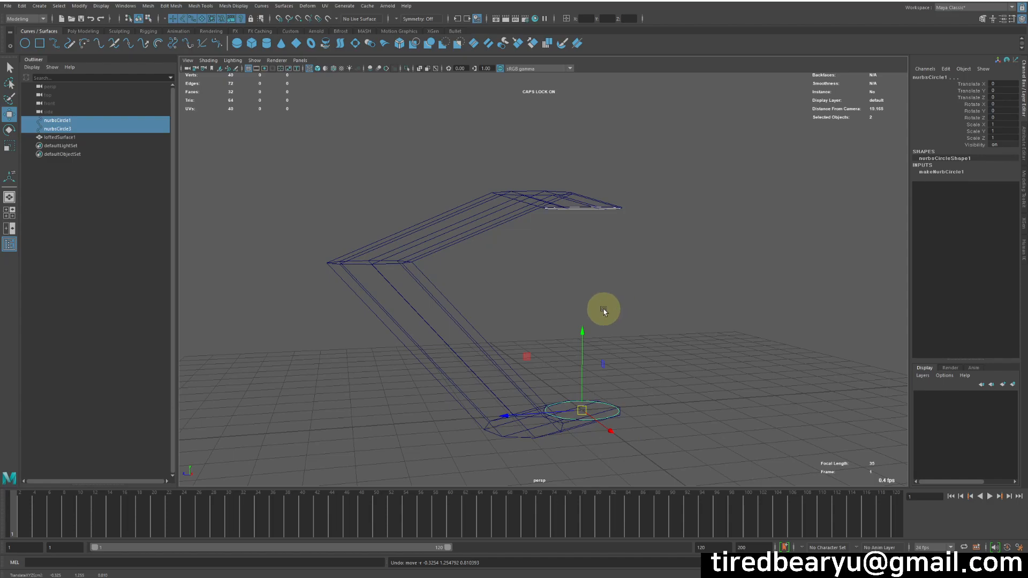
# - Create one NURBS circle with construction history on and another with it off, moving the second well away from the lofted surface
pyautogui.click(25, 43)
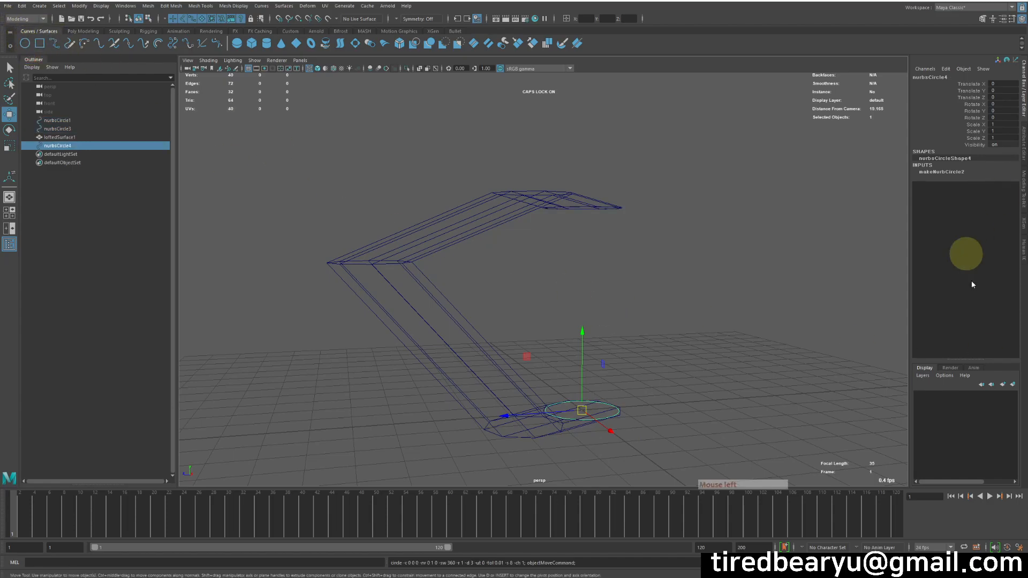
pyautogui.click(954, 178)
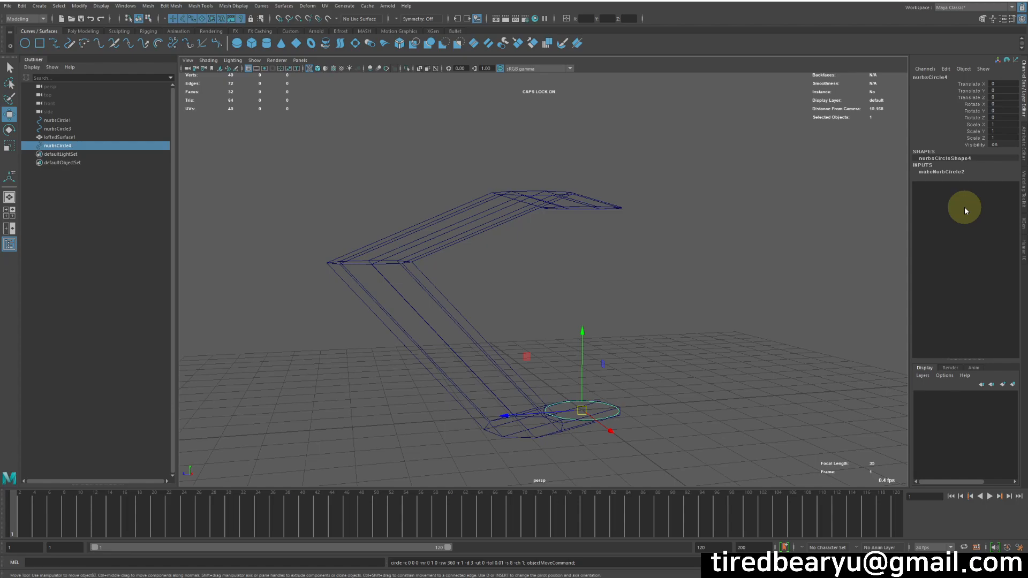
pyautogui.click(476, 19)
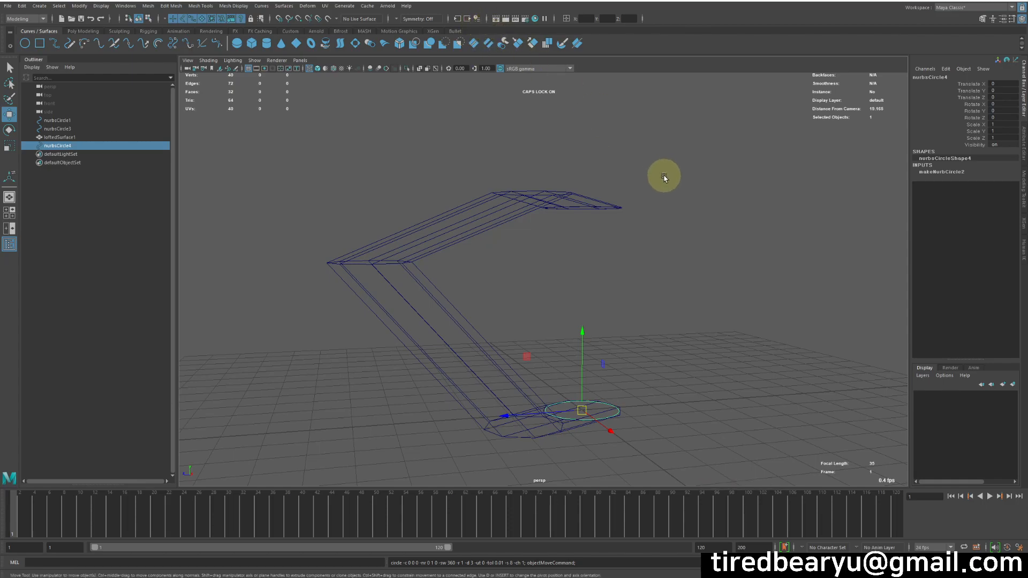
pyautogui.click(694, 186)
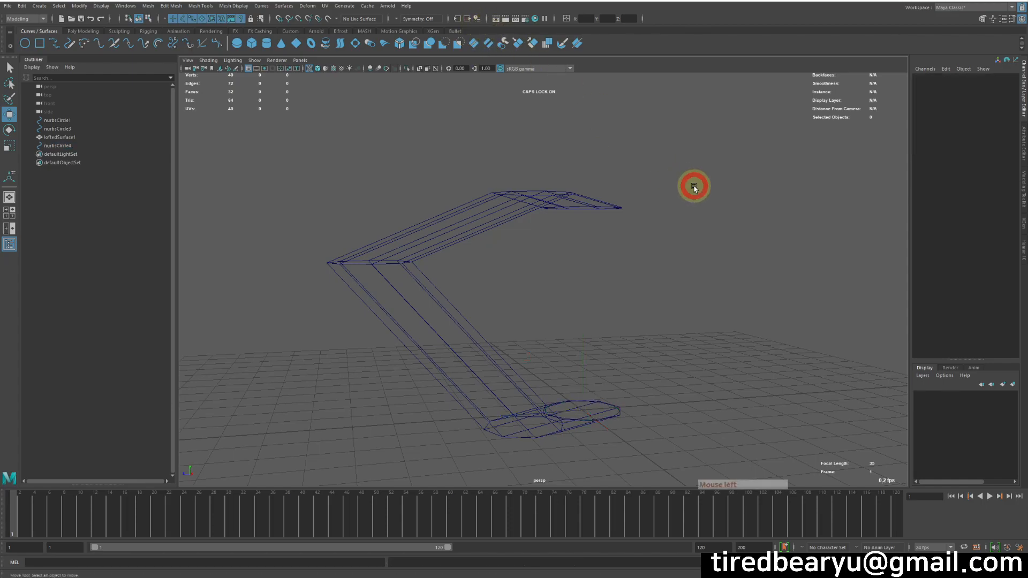
pyautogui.click(27, 51)
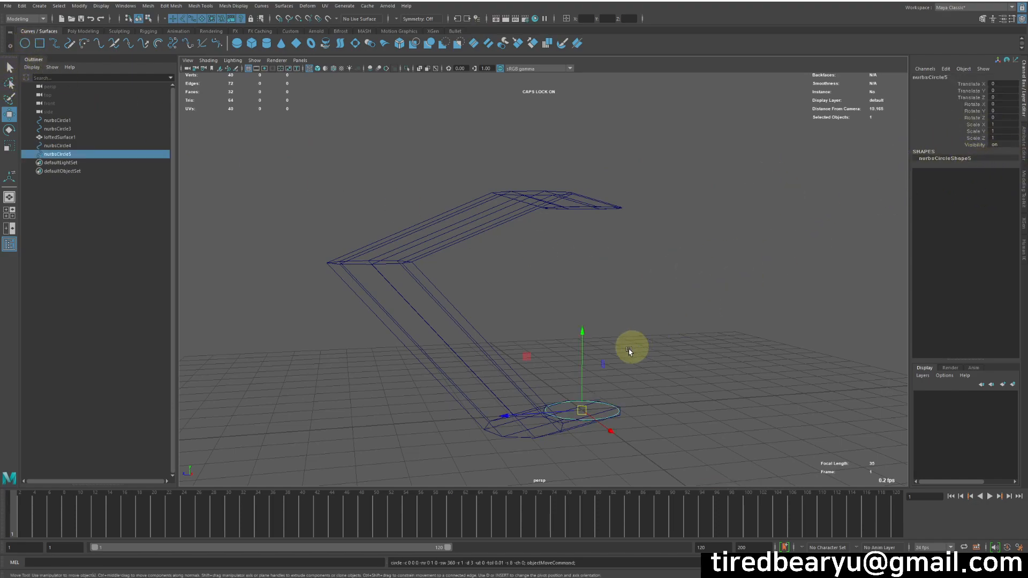
pyautogui.moveTo(583, 410); pyautogui.dragTo(808, 303)
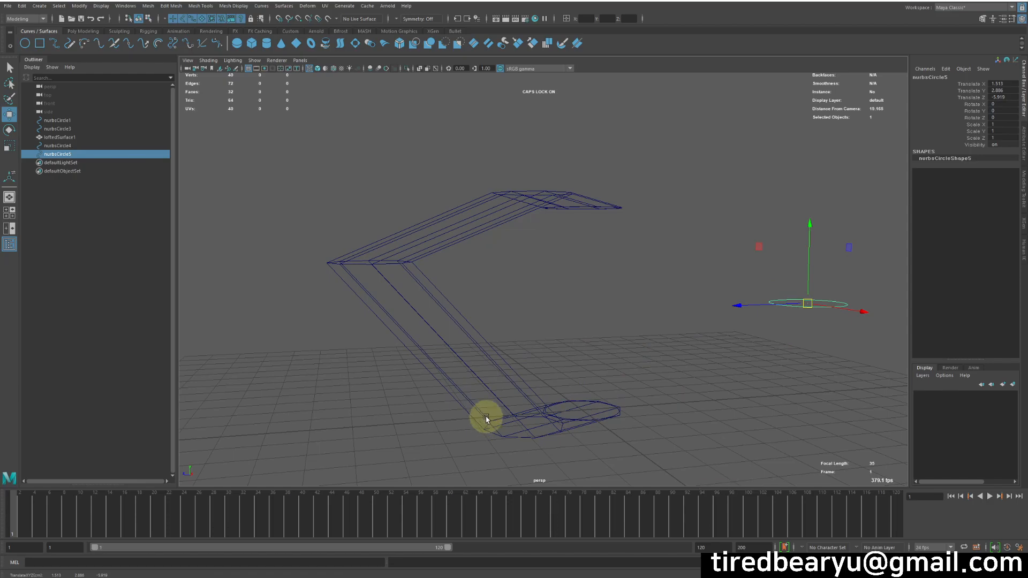
# - Extrude a face on the lofted surface's upper section and move it outward with smooth preview on, then reselect the surface in object mode
pyautogui.click(438, 252)
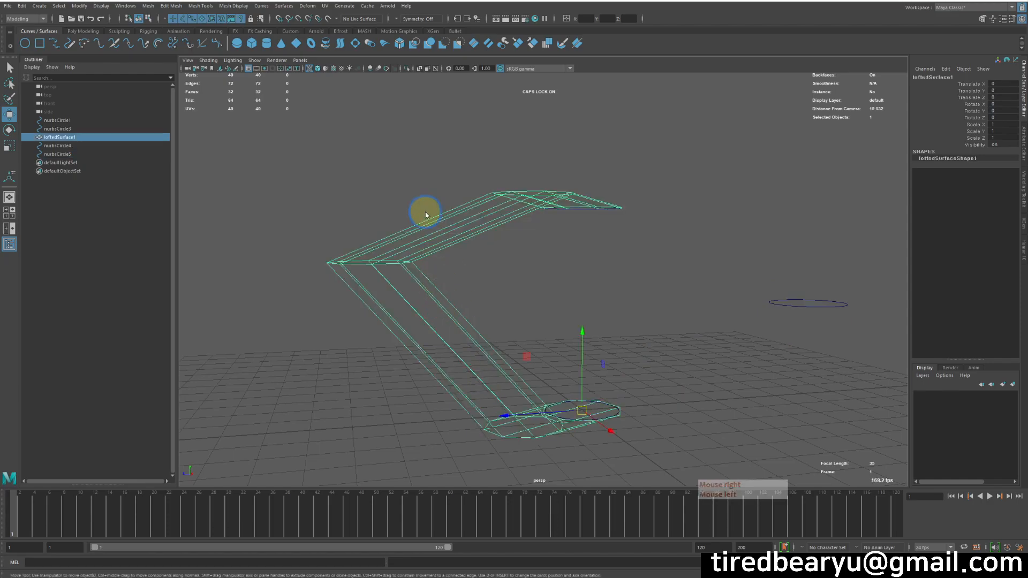
pyautogui.moveTo(425, 213); pyautogui.dragTo(427, 233, button='right')
pyautogui.click(429, 220)
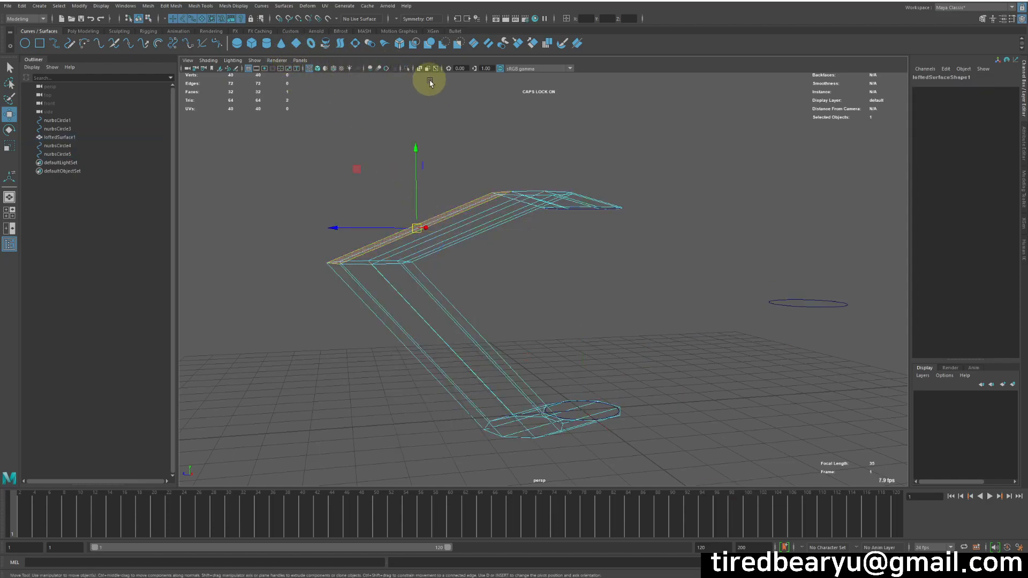
pyautogui.hotkey('ctrl', 'e')
pyautogui.press('w')
pyautogui.press('3')
pyautogui.moveTo(603, 329); pyautogui.dragTo(539, 240, button='middle')
pyautogui.press('q')
pyautogui.moveTo(460, 191); pyautogui.dragTo(531, 167, button='right')
pyautogui.moveTo(522, 166); pyautogui.dragTo(557, 249)
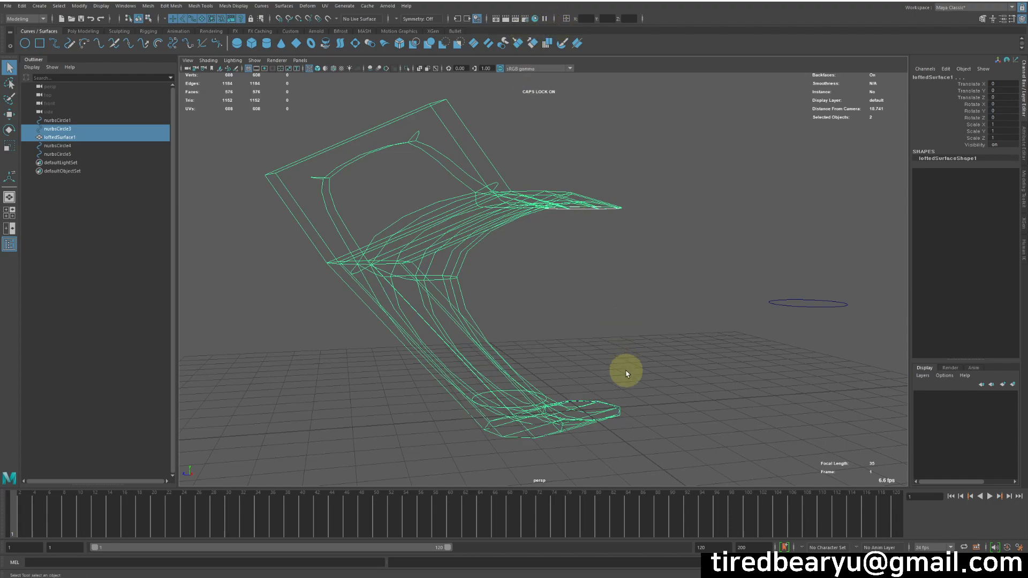
# - Start a new scene without saving, and draw a long winding freehand curve across the grid with the Pencil Curve tool
pyautogui.hotkey('ctrl', 'n')
pyautogui.press('n')
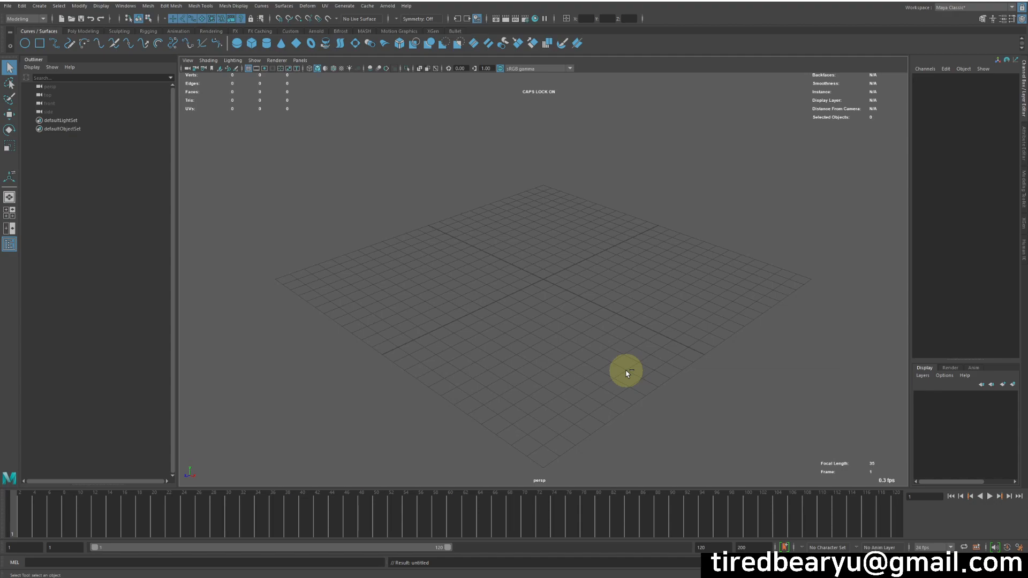
pyautogui.click(68, 43)
pyautogui.moveTo(403, 235)
pyautogui.mouseDown()
pyautogui.moveTo(576, 314)
pyautogui.moveTo(691, 440)
pyautogui.moveTo(767, 318)
pyautogui.mouseUp()
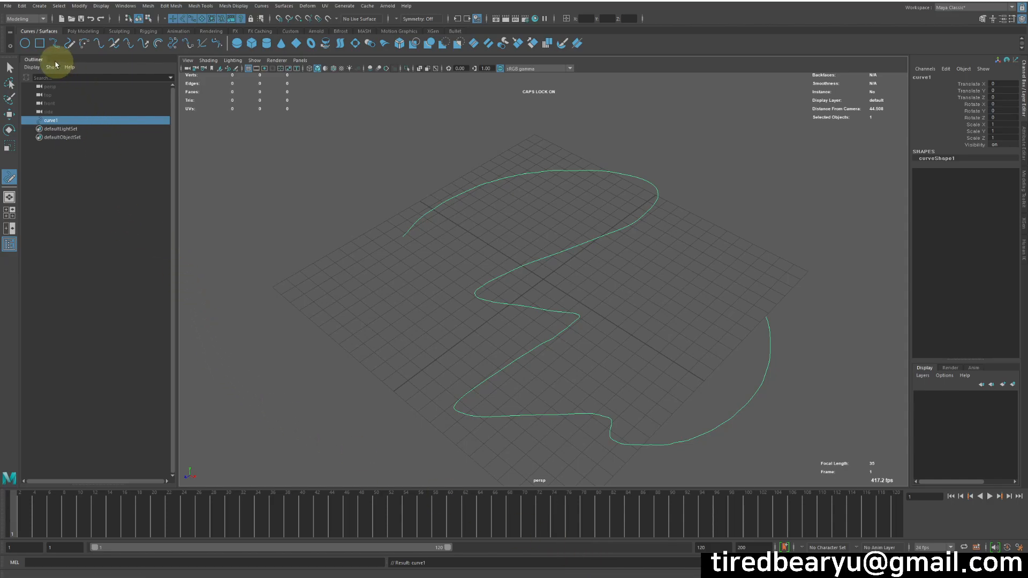
# - Create a NURBS circle at the origin and scale it uniformly down to about a quarter of its size
pyautogui.click(25, 43)
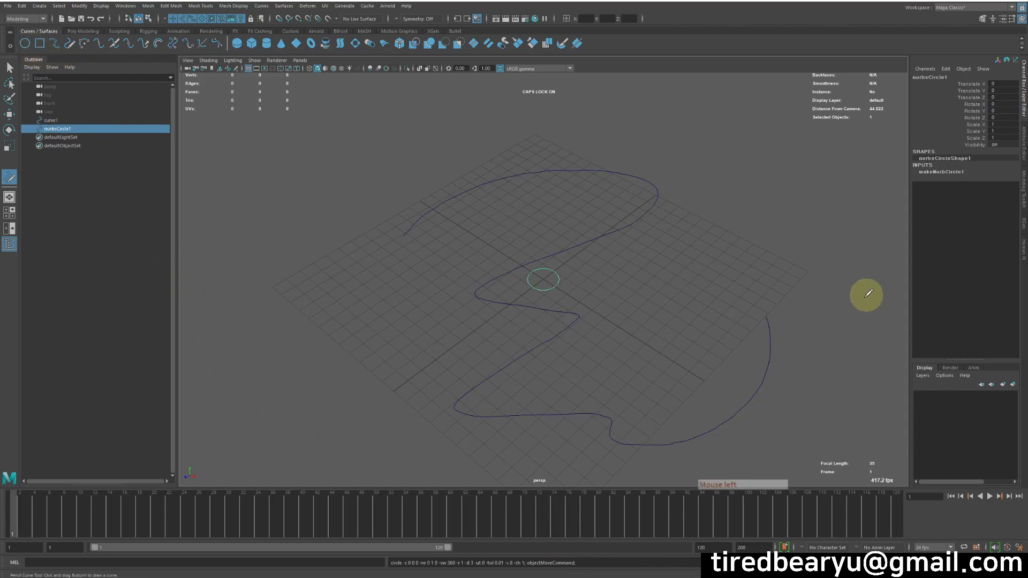
pyautogui.press('e')
pyautogui.press('r')
pyautogui.moveTo(797, 284); pyautogui.dragTo(773, 283, button='middle')
pyautogui.press('w')
pyautogui.scroll(5, 606, 266)
pyautogui.press('q')
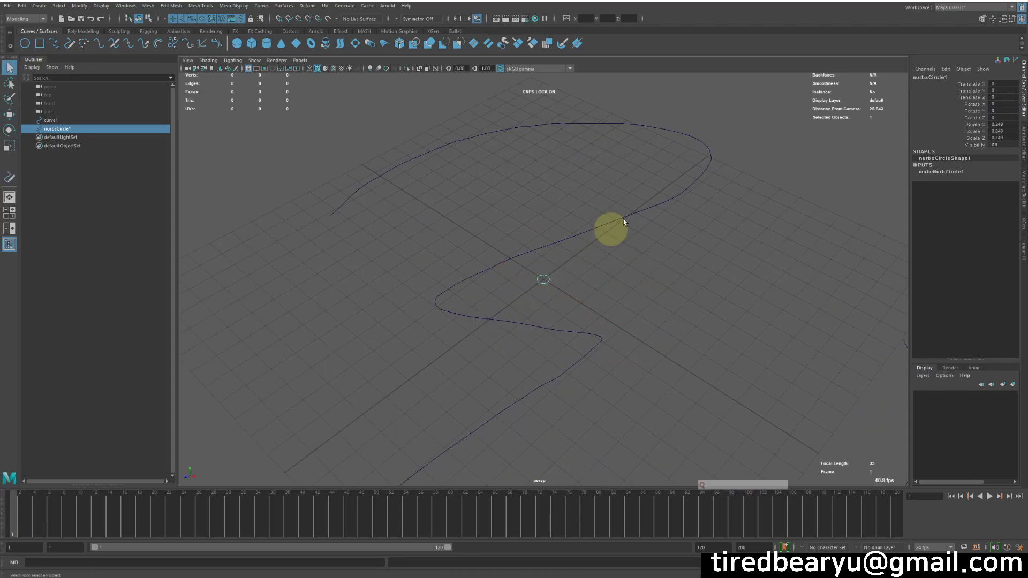
# - Extrude the small circle along the freehand curve as a polygon tube, with result position At path, Component pivot and Profile normal orientation
pyautogui.keyDown('shift'); pyautogui.moveTo(637, 180); pyautogui.dragTo(685, 256); pyautogui.keyUp('shift')
pyautogui.scroll(-3, 685, 259)
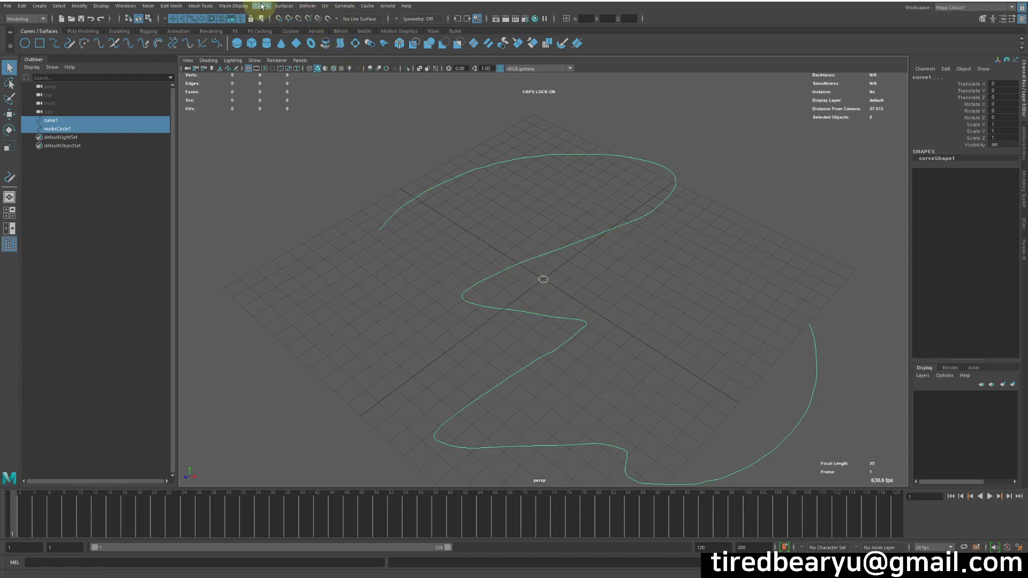
pyautogui.click(282, 6)
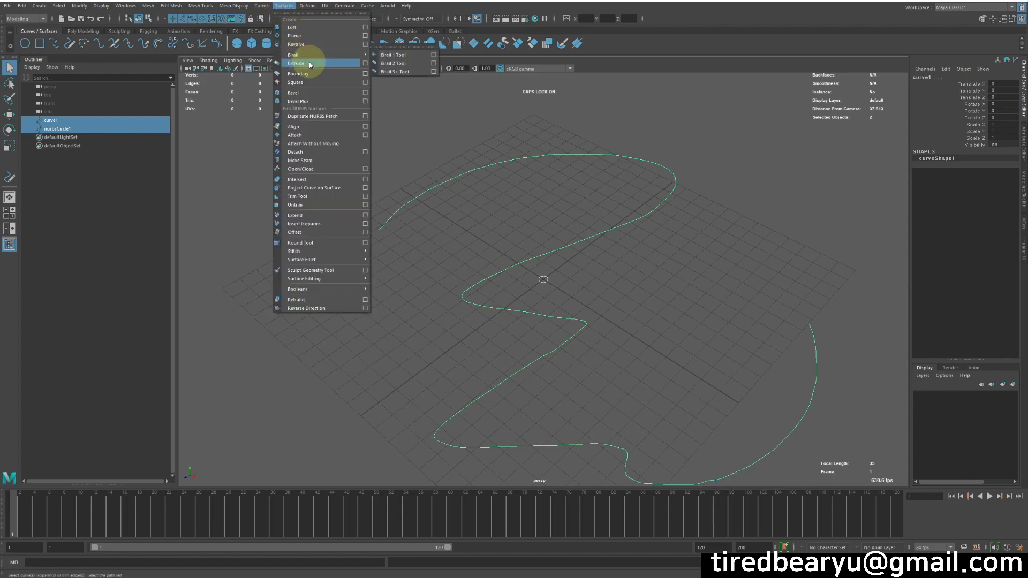
pyautogui.click(363, 63)
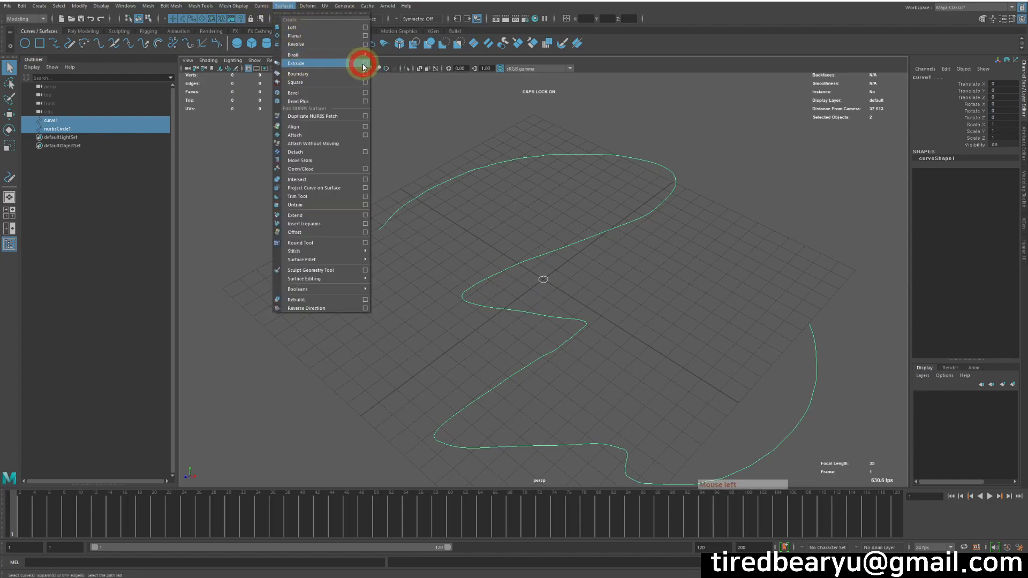
pyautogui.click(800, 156)
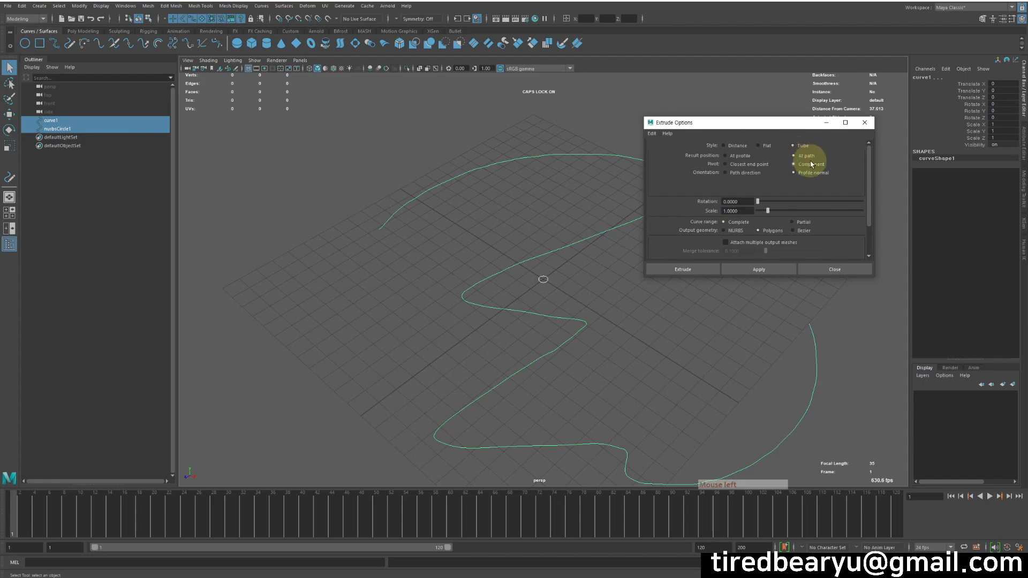
pyautogui.click(765, 268)
pyautogui.click(824, 271)
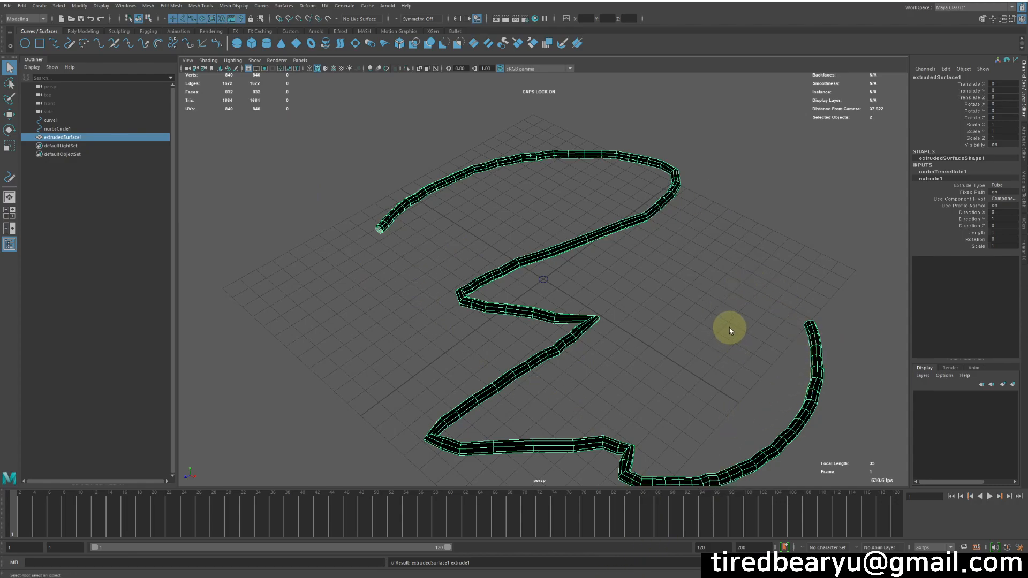
# - Undo the tube extrusion and extrude the circle along the curve again with the curve range set to Partial
pyautogui.hotkey('ctrl', 'z')
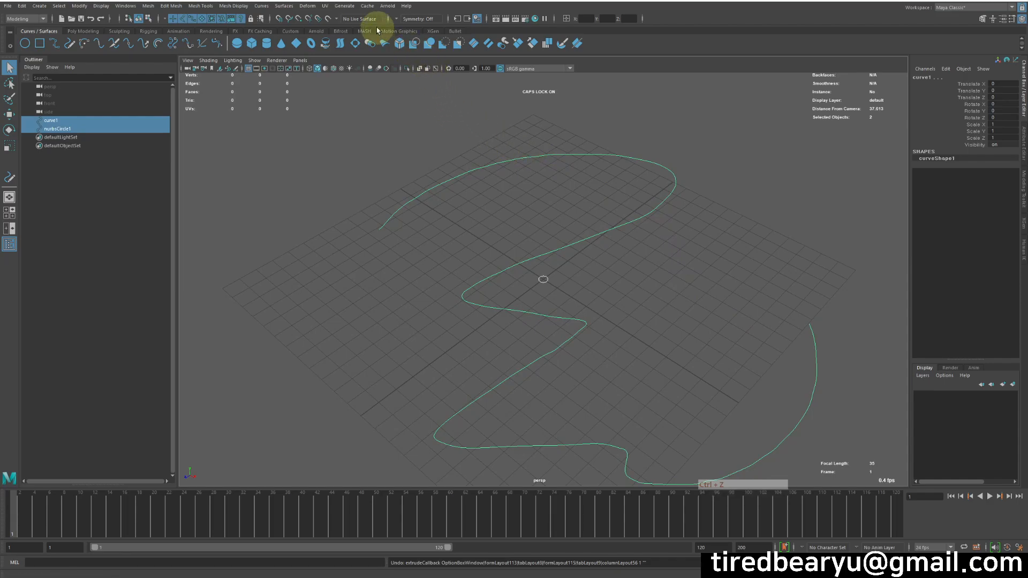
pyautogui.click(345, 6)
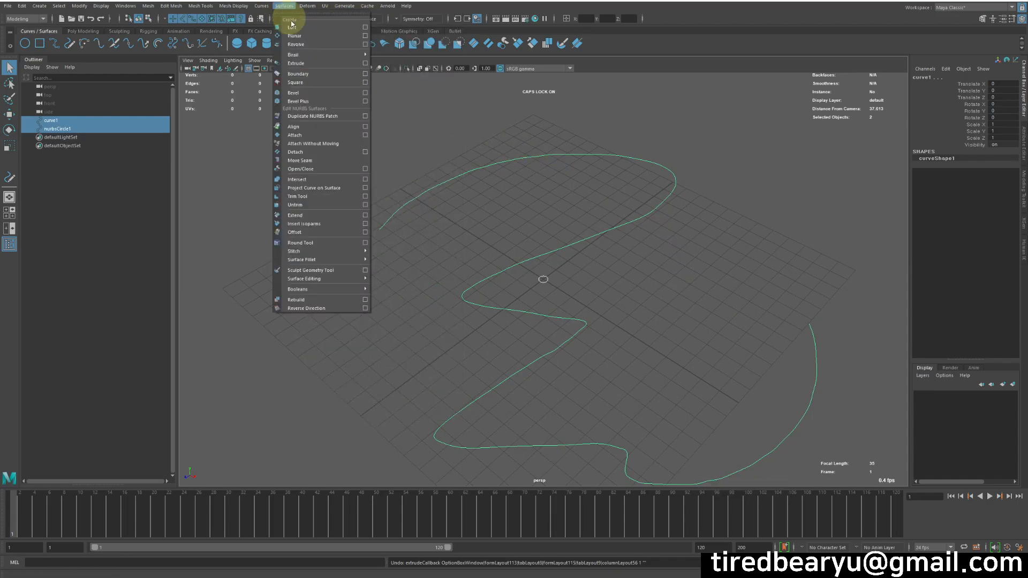
pyautogui.click(365, 64)
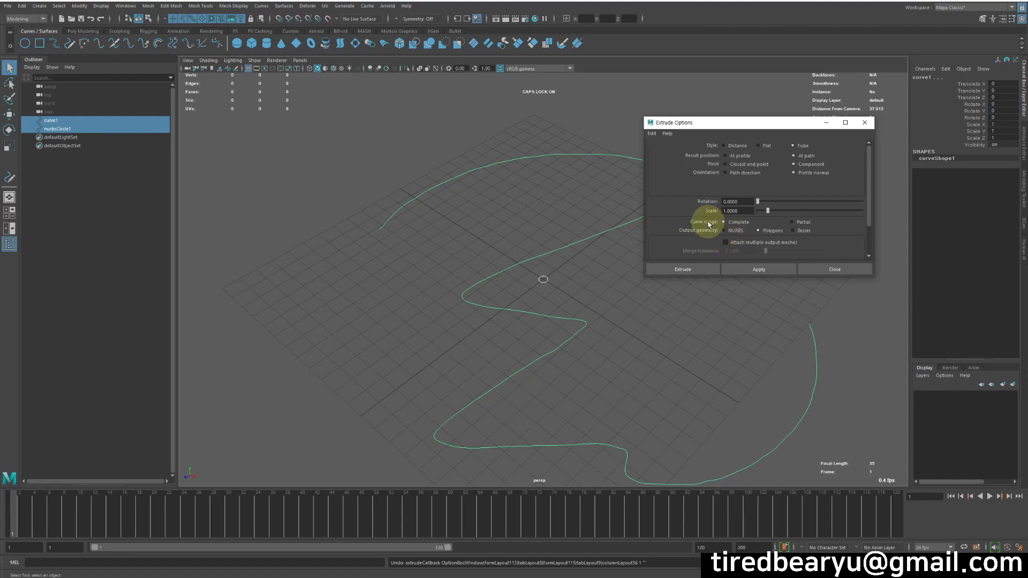
pyautogui.click(803, 222)
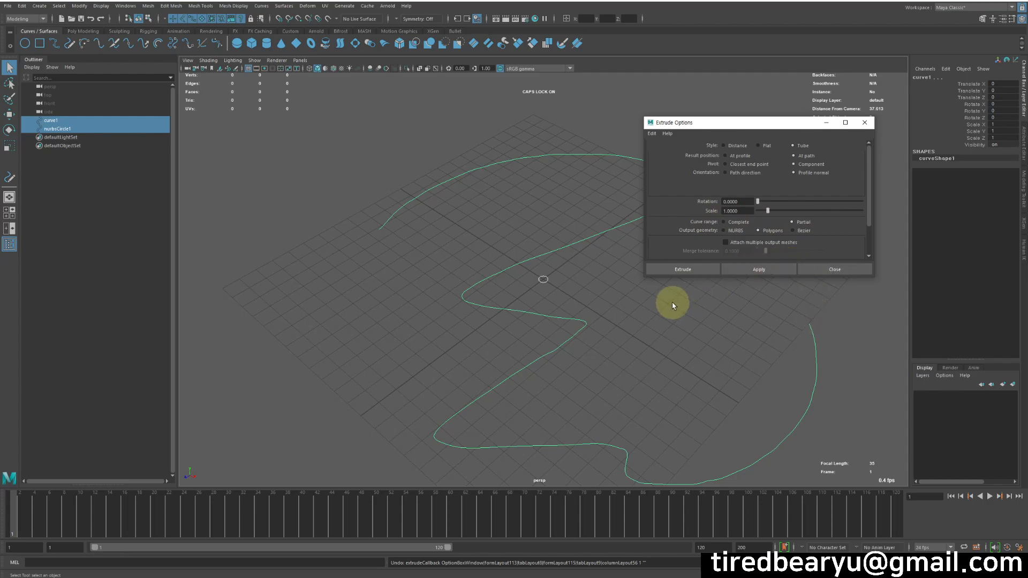
pyautogui.click(667, 269)
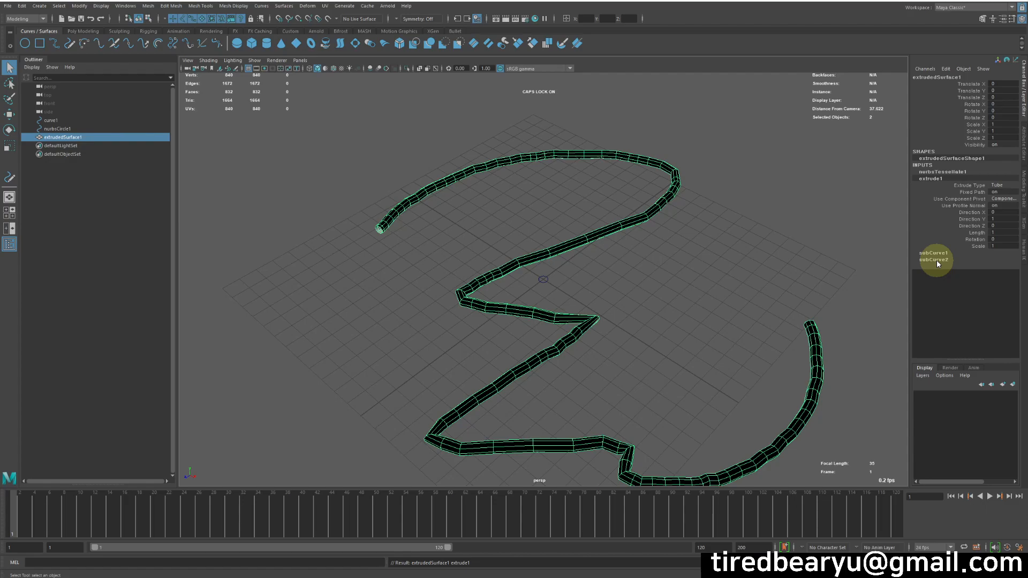
# - Select only the extruded tube and reduce the Max Value of its subCurve2 input to 0
pyautogui.click(543, 279)
pyautogui.moveTo(517, 243); pyautogui.dragTo(626, 397)
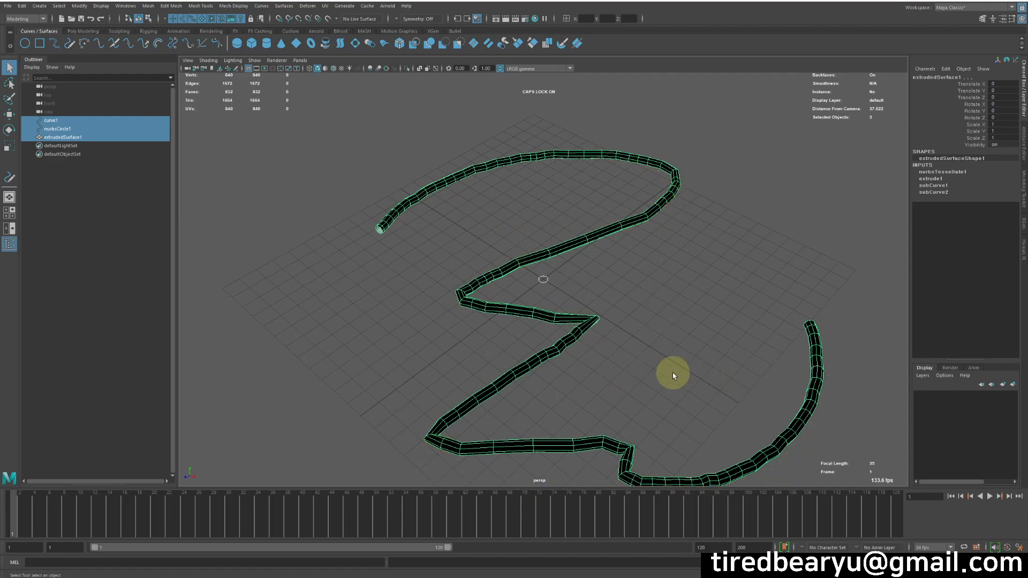
pyautogui.click(637, 251)
pyautogui.click(629, 230)
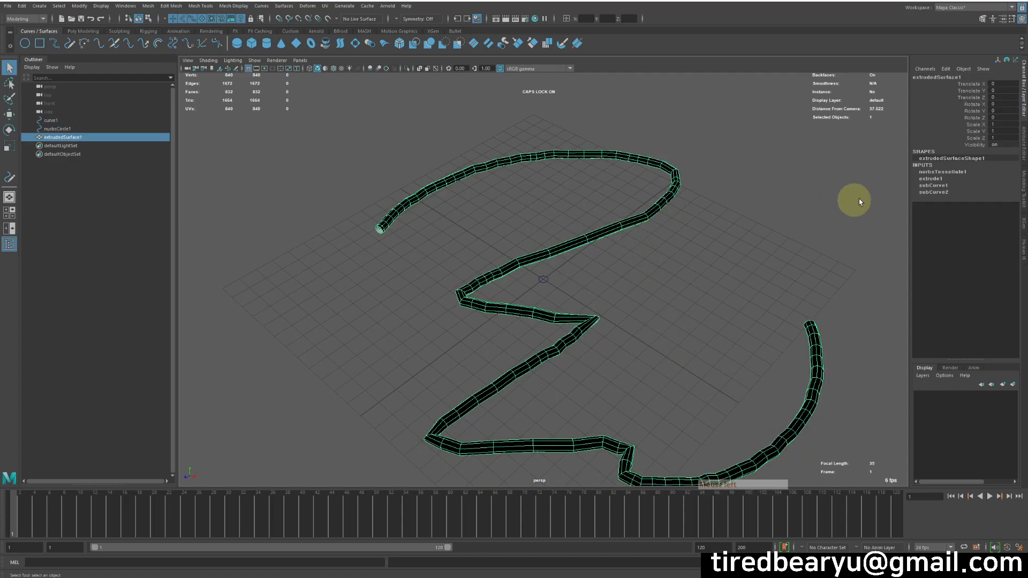
pyautogui.click(932, 185)
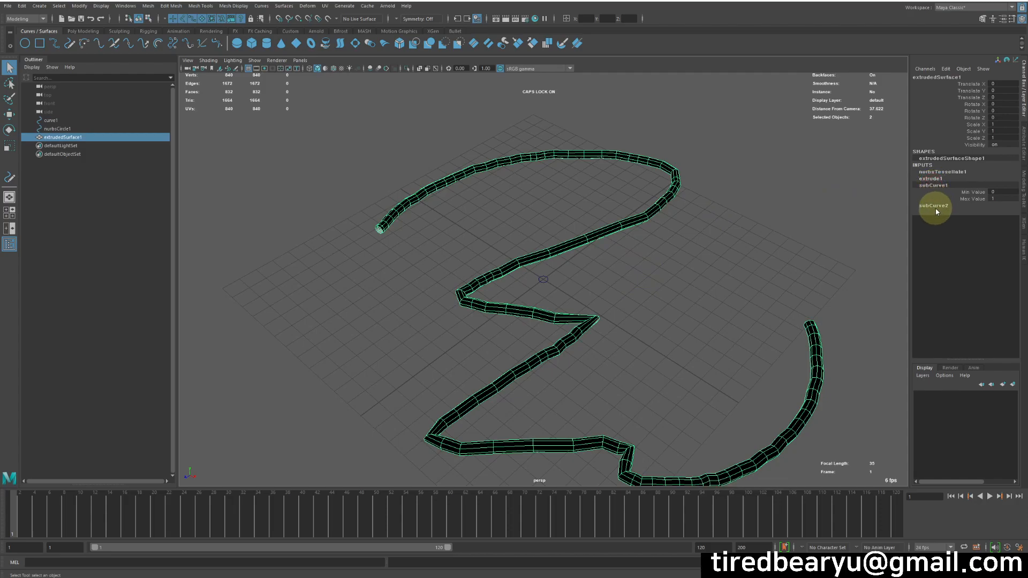
pyautogui.click(936, 208)
pyautogui.click(968, 205)
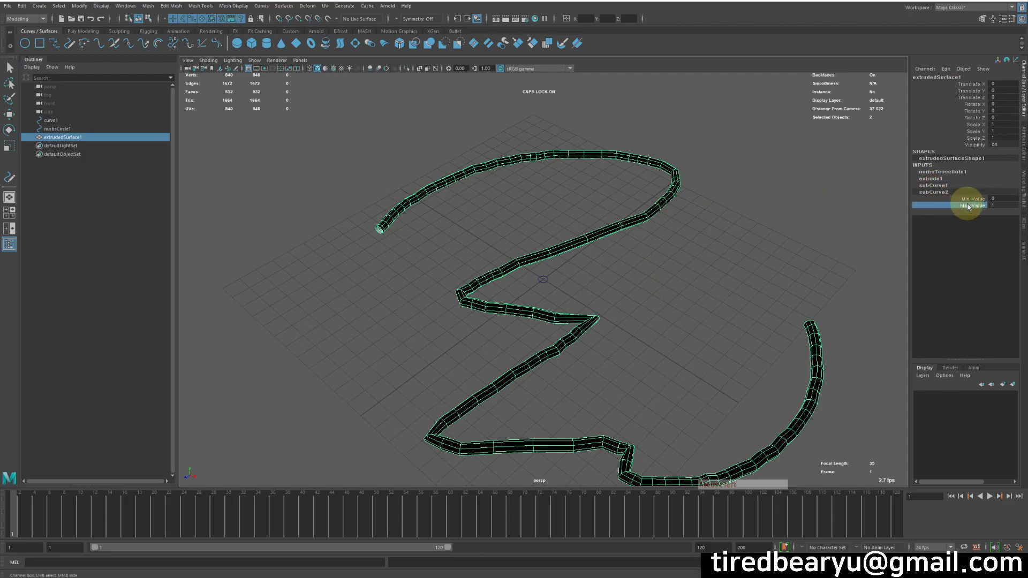
pyautogui.moveTo(723, 218)
pyautogui.mouseDown(button='middle')
pyautogui.moveTo(705, 220)
pyautogui.moveTo(728, 223)
pyautogui.moveTo(713, 231)
pyautogui.mouseUp(button='middle')
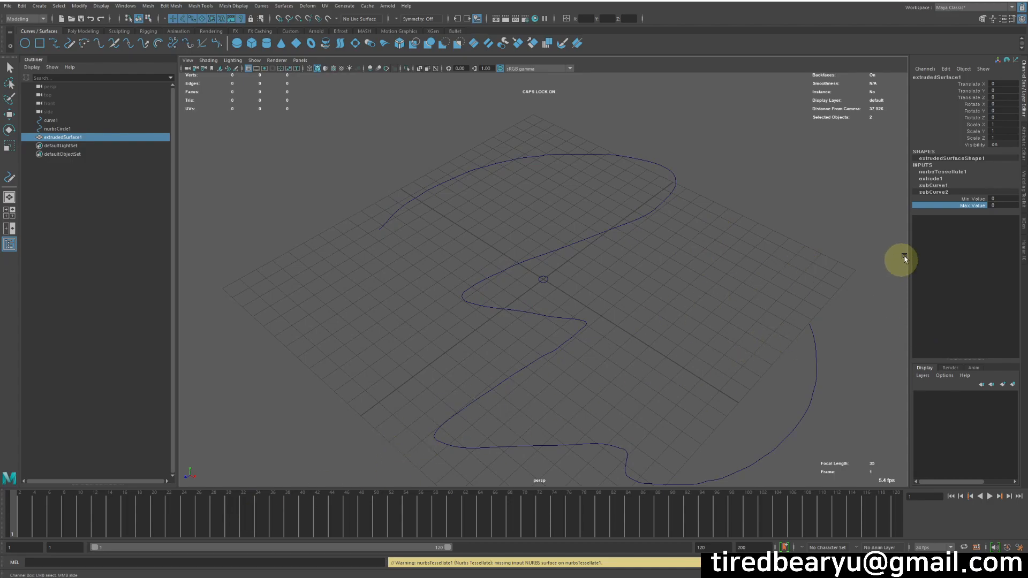
# - Key the subCurve2 Max Value of 0 at frame 1
pyautogui.rightClick(958, 212)
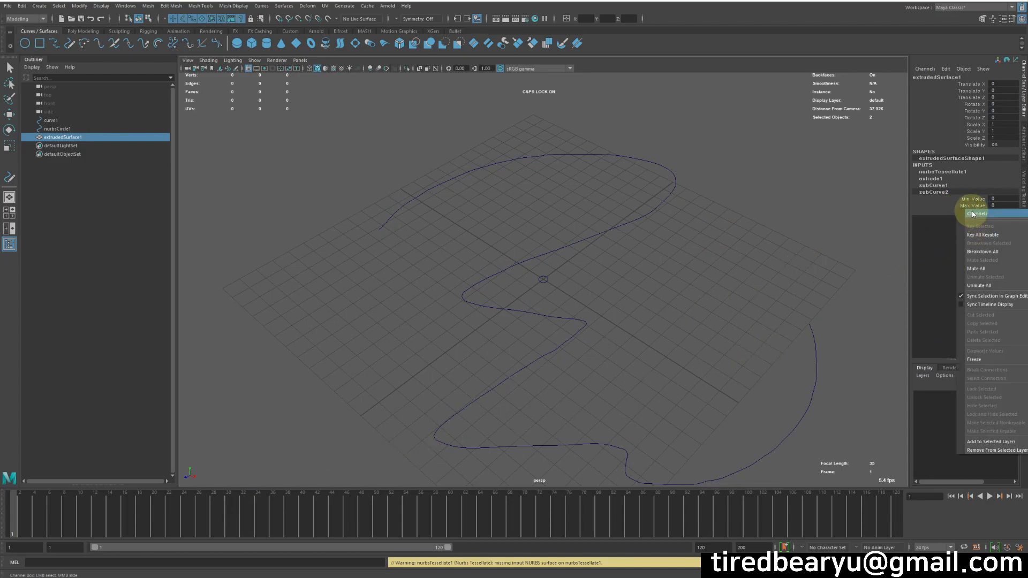
pyautogui.click(973, 206)
pyautogui.moveTo(973, 206); pyautogui.dragTo(982, 226, button='right')
# - At frame 120, set the subCurve2 Max Value to 1 and key it
pyautogui.click(900, 524)
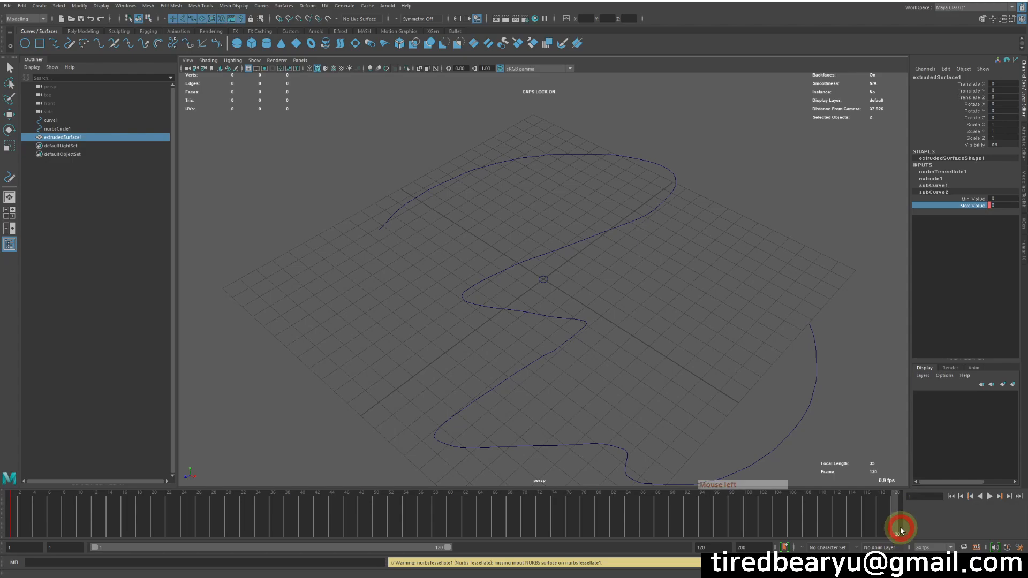
pyautogui.click(997, 206)
pyautogui.write('1')
pyautogui.press('Return')
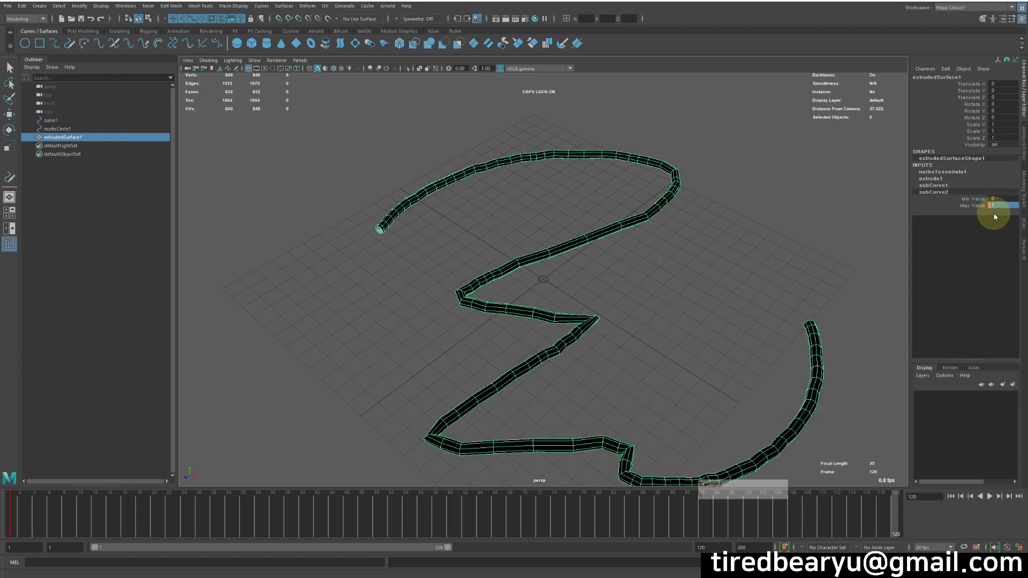
pyautogui.click(980, 208)
pyautogui.rightClick(978, 210)
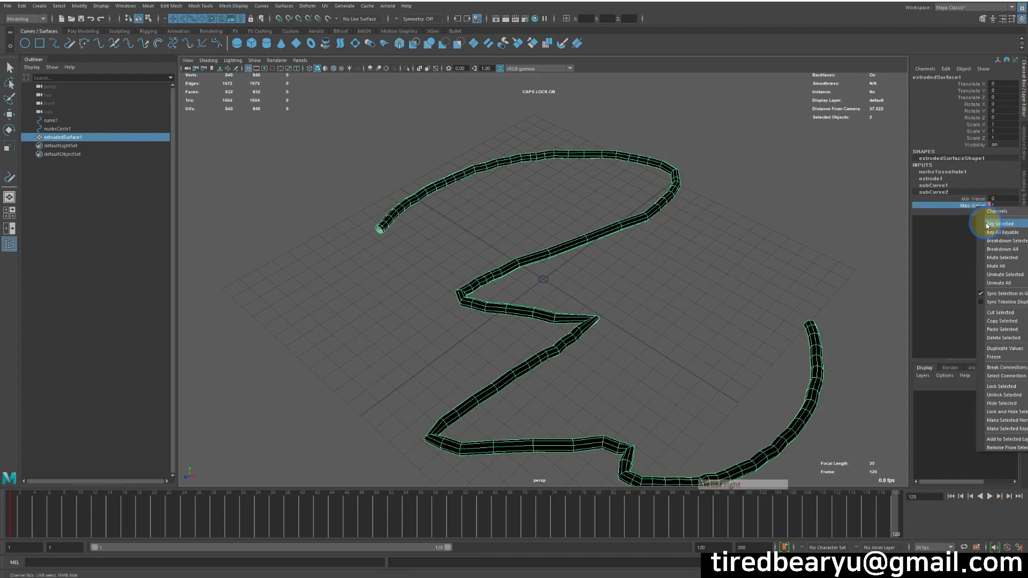
pyautogui.click(991, 224)
# - Scrub and play the timeline to examine the tube's growth along the curve, then deselect everything
pyautogui.moveTo(257, 523); pyautogui.dragTo(649, 576)
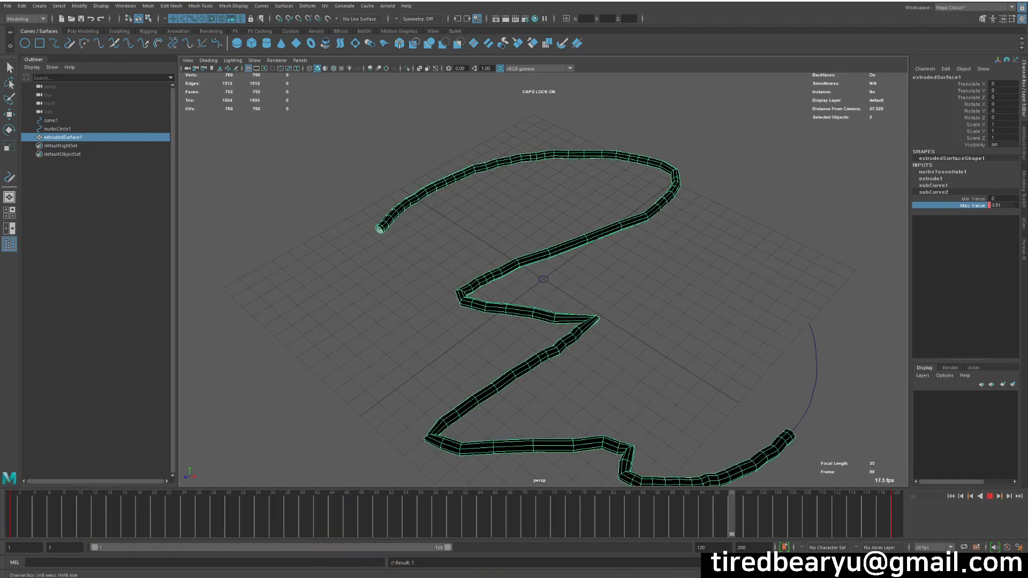
pyautogui.click(989, 498)
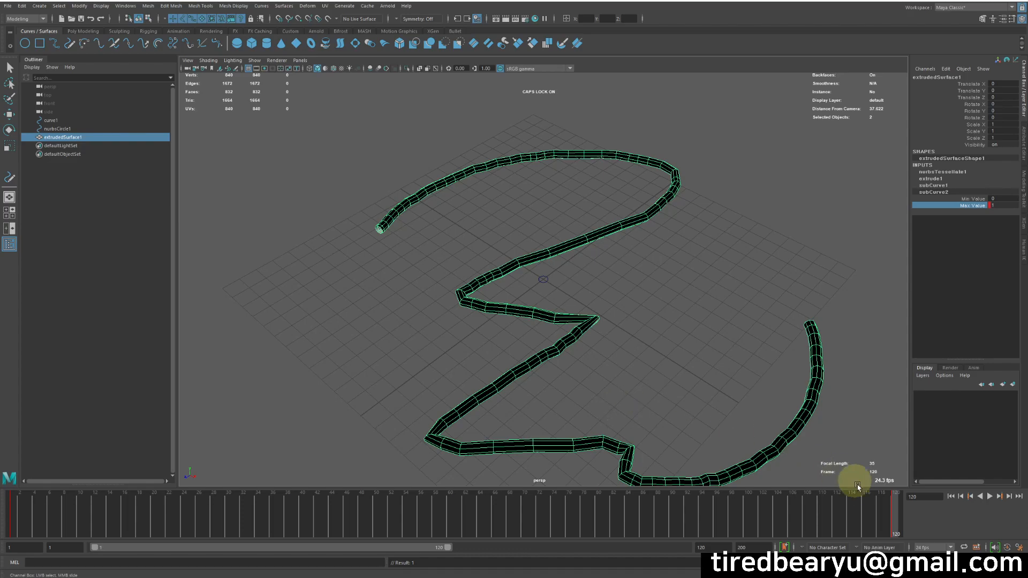
pyautogui.press('q')
pyautogui.click(656, 307)
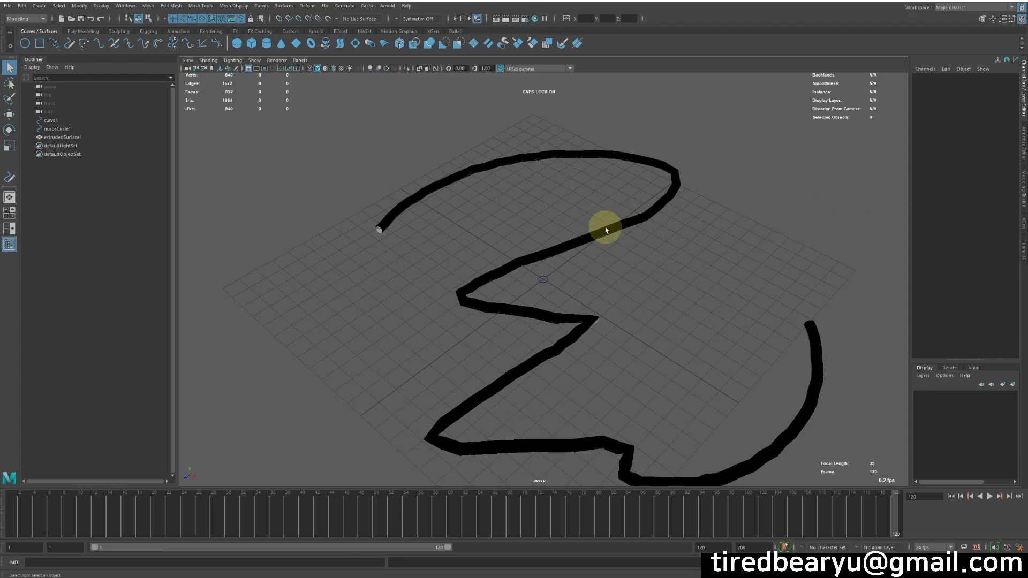
# - Open the Optimize Scene Size options and turn off removal of unused NURBS curves
pyautogui.click(8, 6)
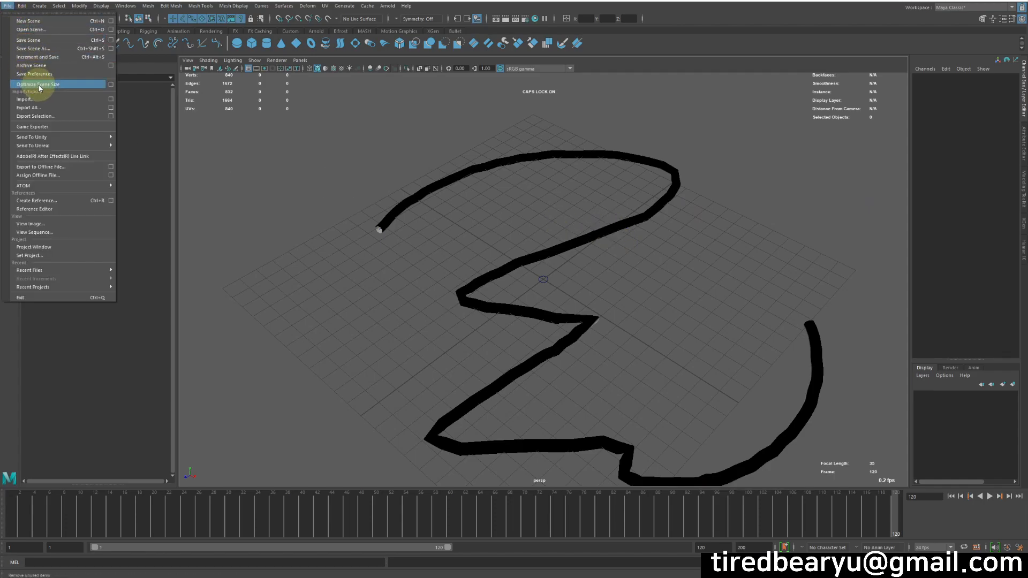
pyautogui.click(112, 85)
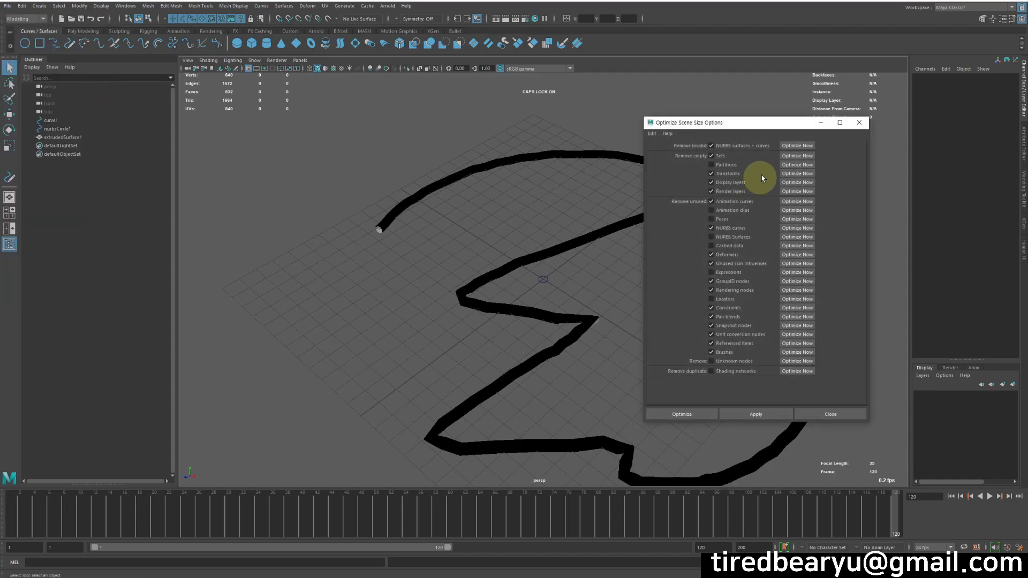
pyautogui.moveTo(726, 122); pyautogui.dragTo(772, 60)
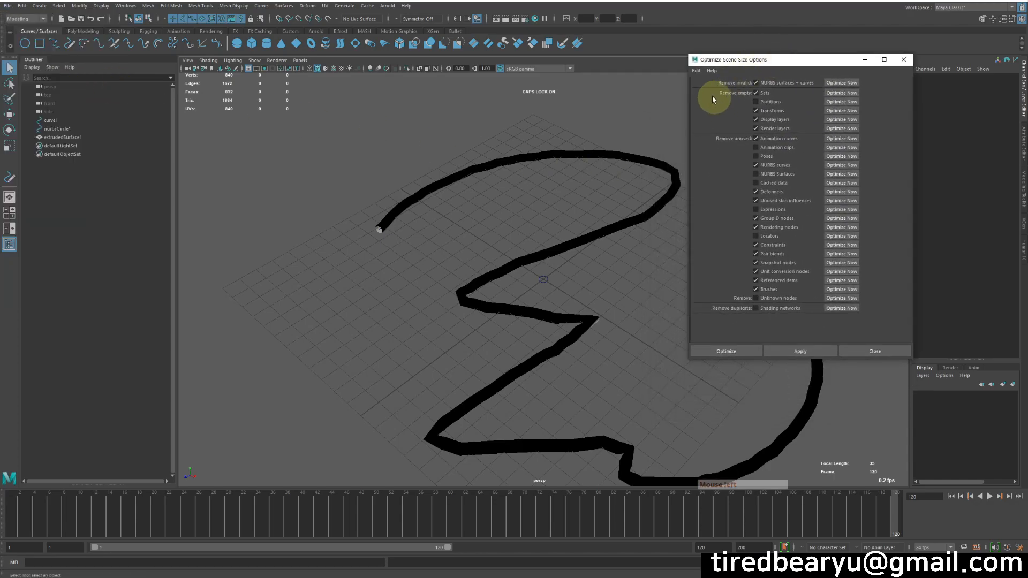
pyautogui.click(777, 165)
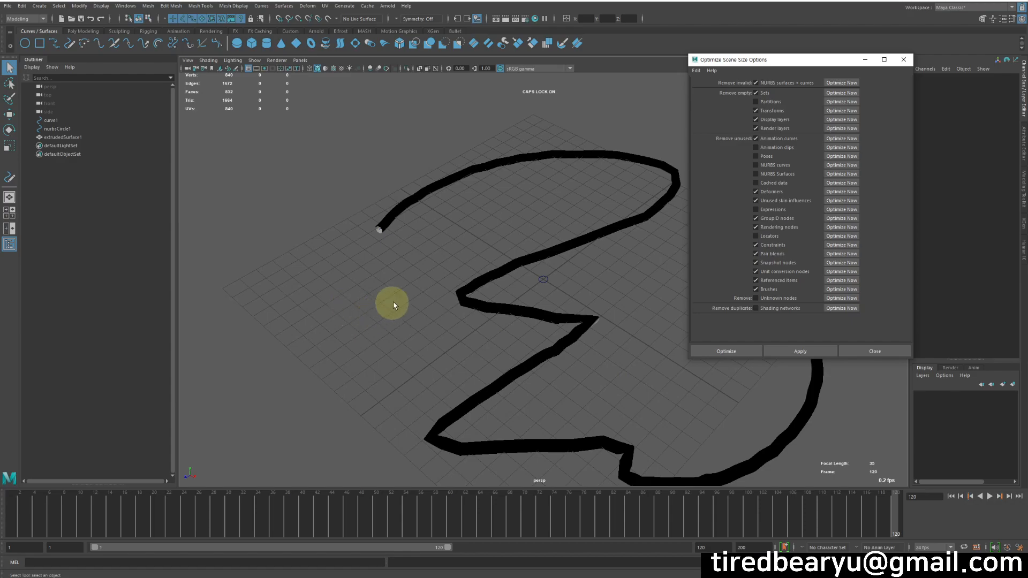
# - Create a NURBS circle and move it away from the tube to about X -7.9, Z 8
pyautogui.click(25, 43)
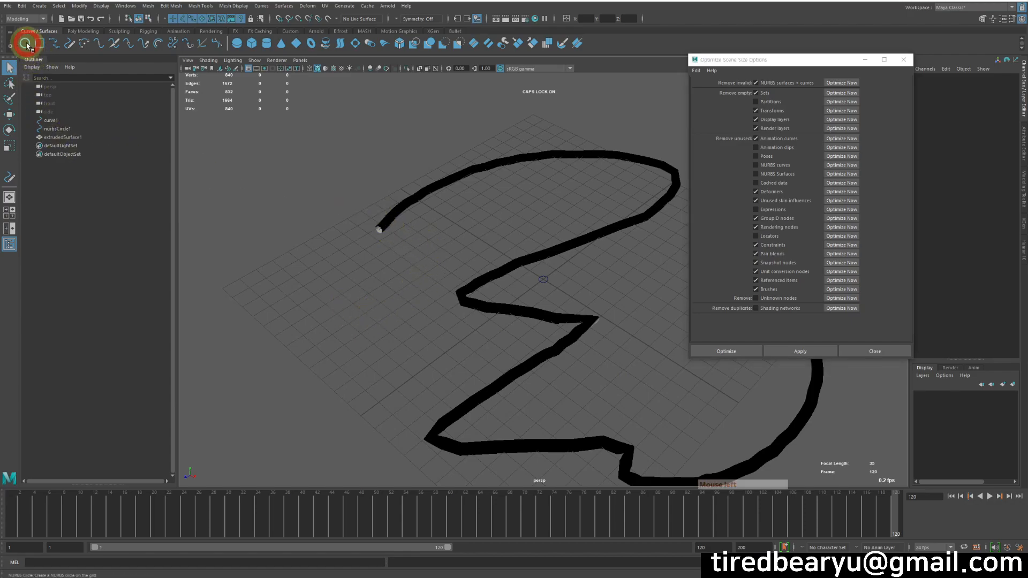
pyautogui.moveTo(466, 345); pyautogui.dragTo(268, 370, button='middle')
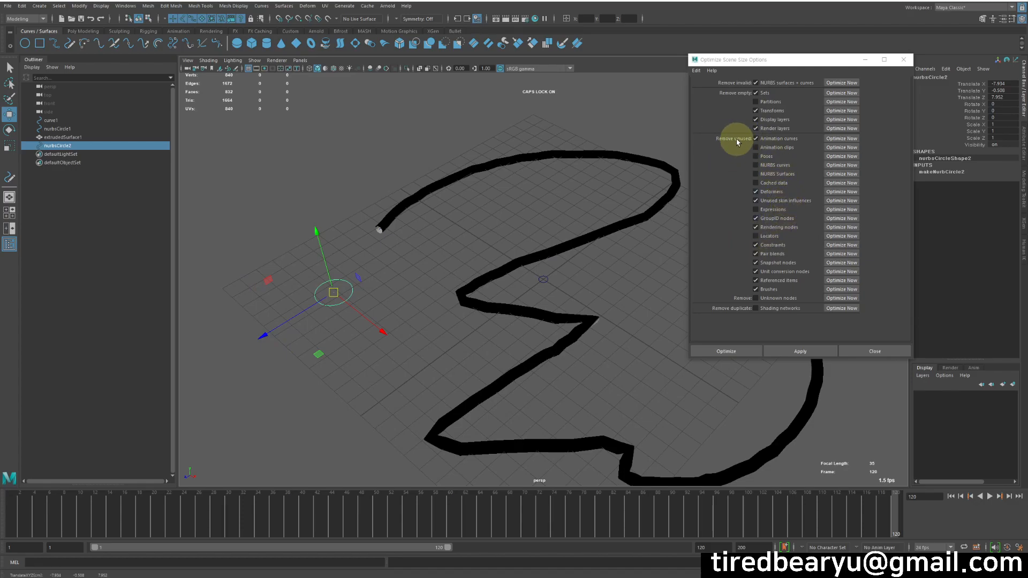
# - Turn removal of unused NURBS curves back on and run that optimization on its own
pyautogui.click(768, 167)
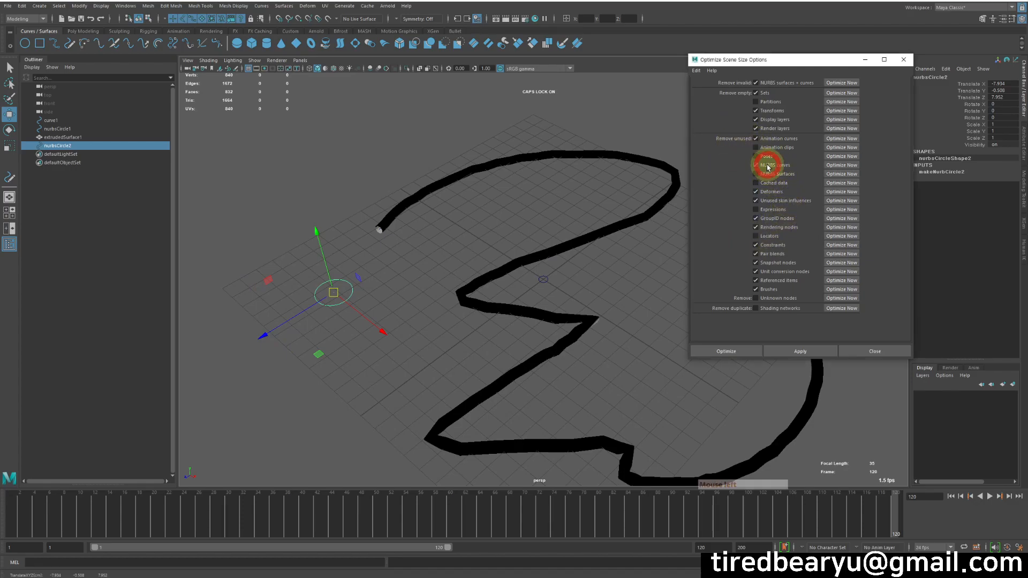
pyautogui.click(845, 167)
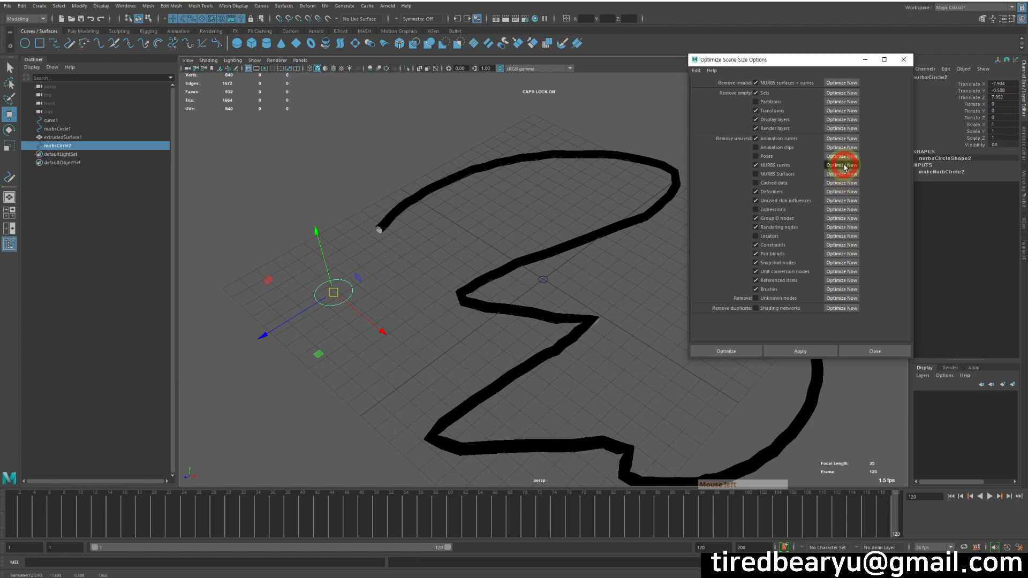
pyautogui.click(532, 290)
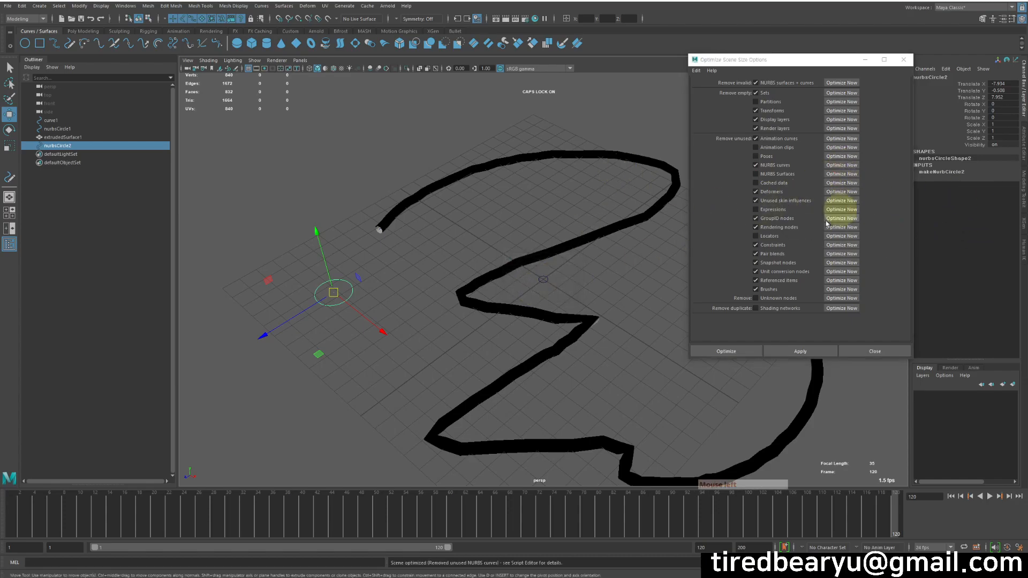
pyautogui.click(470, 374)
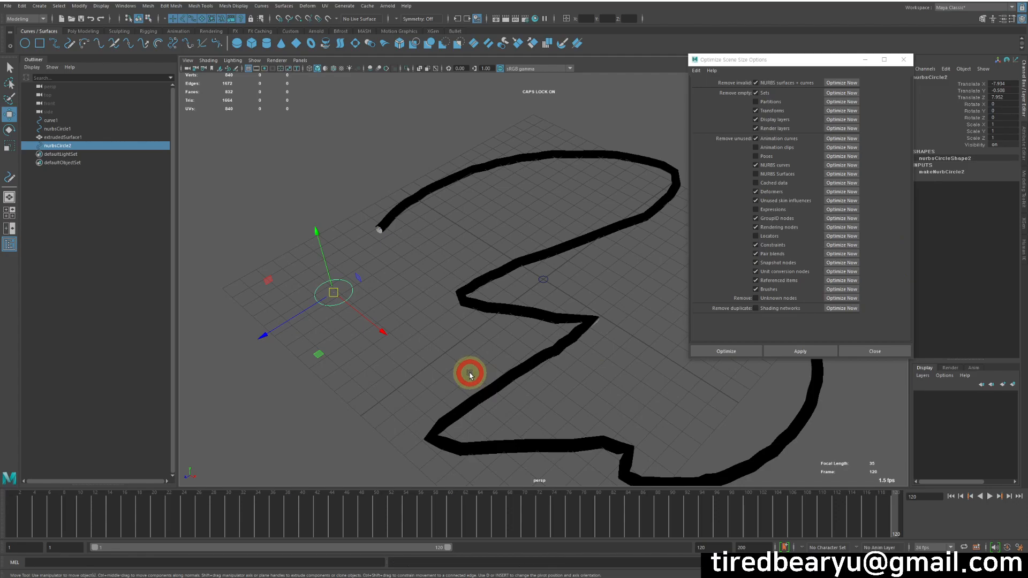
pyautogui.click(351, 301)
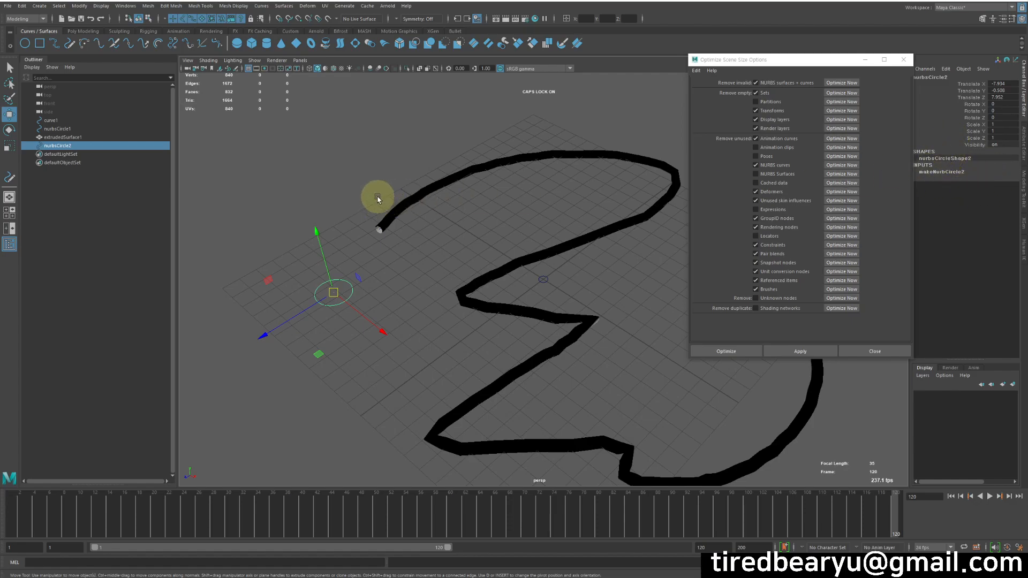
# - Delete the new circle's construction history, run the unused NURBS curves optimization again, and close the options
pyautogui.hotkey('shift', 'alt', 'd')
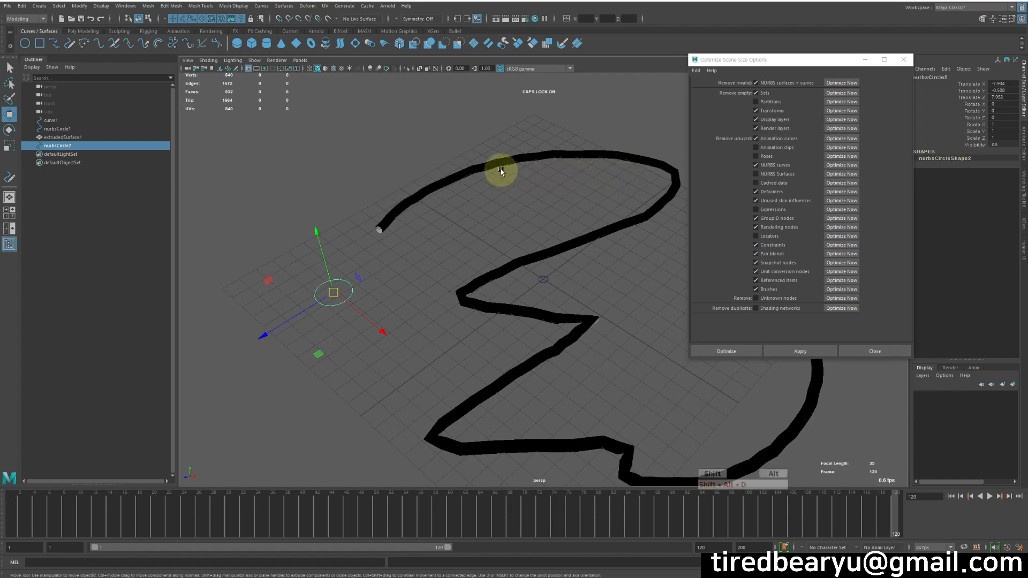
pyautogui.press('q')
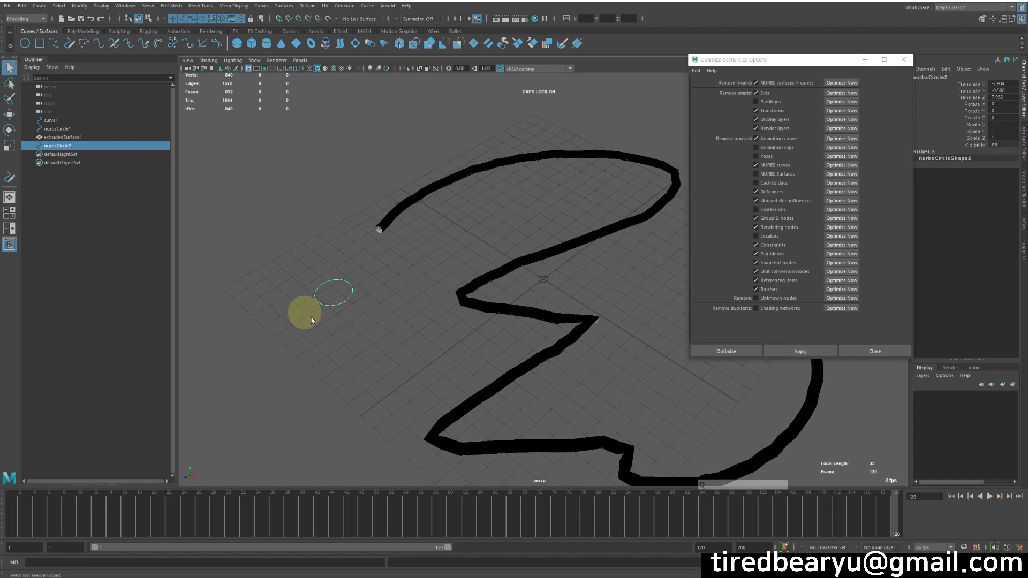
pyautogui.click(840, 166)
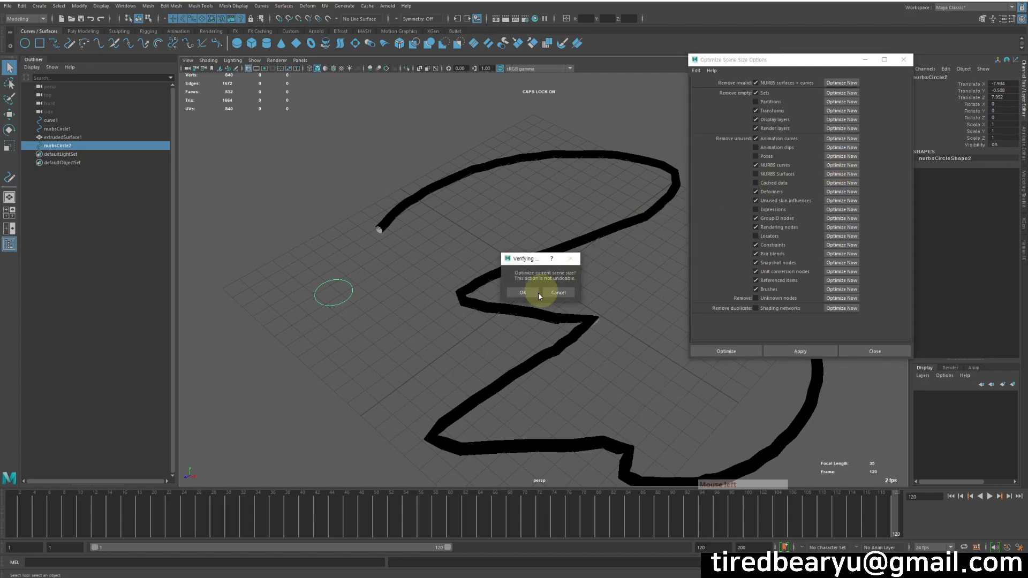
pyautogui.click(523, 294)
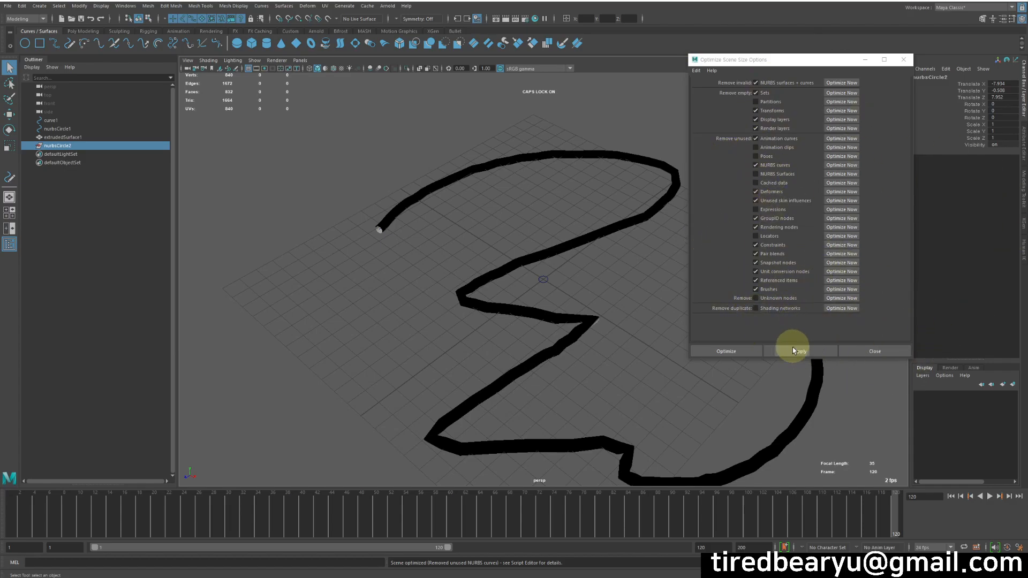
pyautogui.click(878, 351)
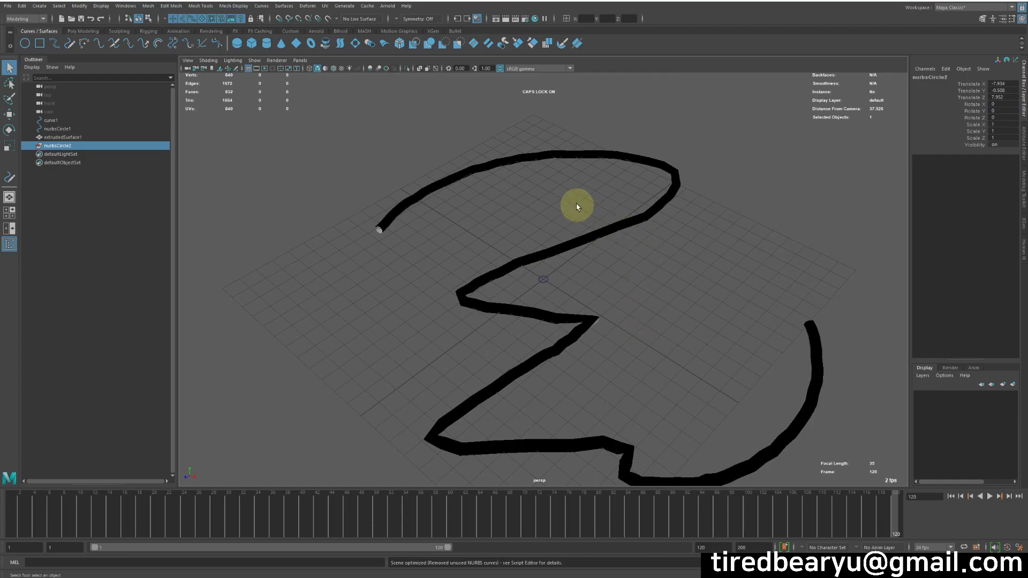
# - Open the Hypershade, delete the unused shading nodes, and close it
pyautogui.click(524, 19)
pyautogui.click(291, 65)
pyautogui.click(535, 20)
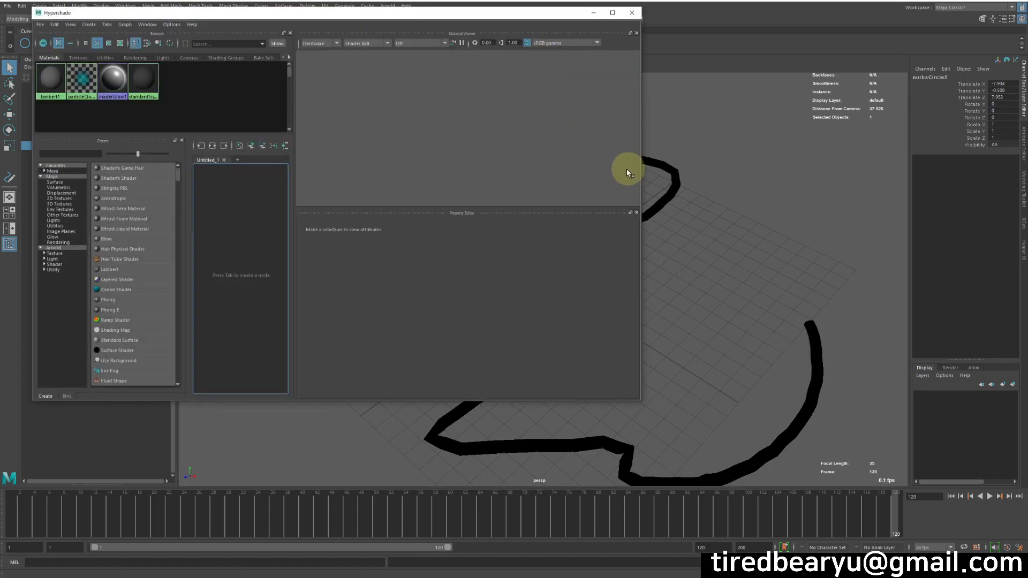
pyautogui.moveTo(274, 13); pyautogui.dragTo(654, 56)
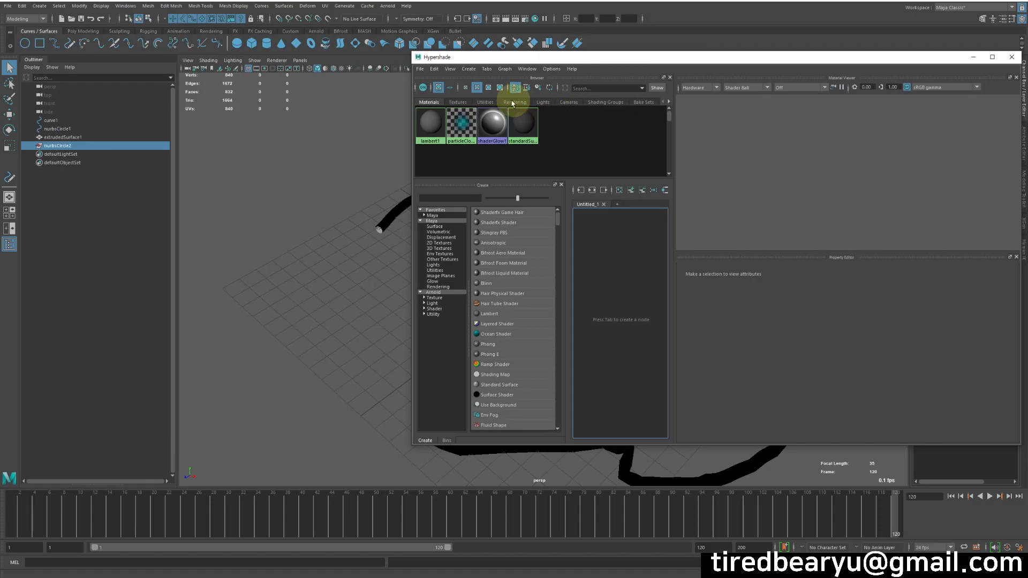
pyautogui.click(434, 69)
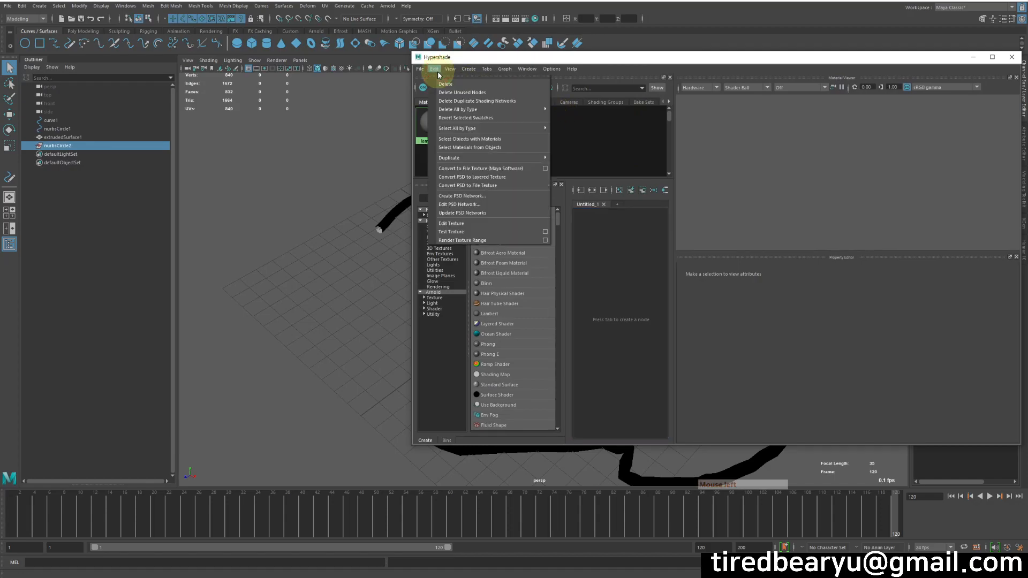
pyautogui.click(476, 93)
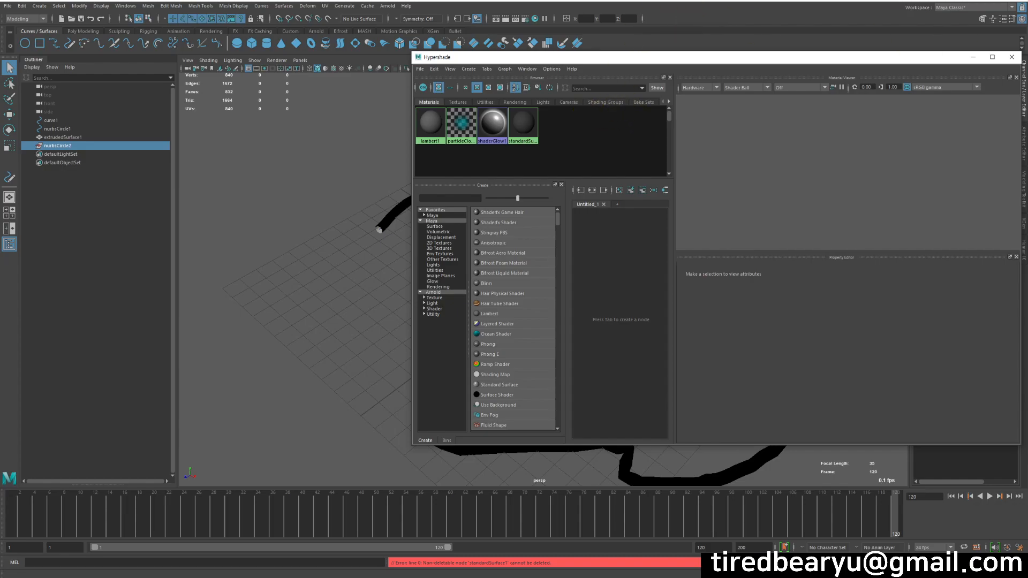
pyautogui.click(1017, 57)
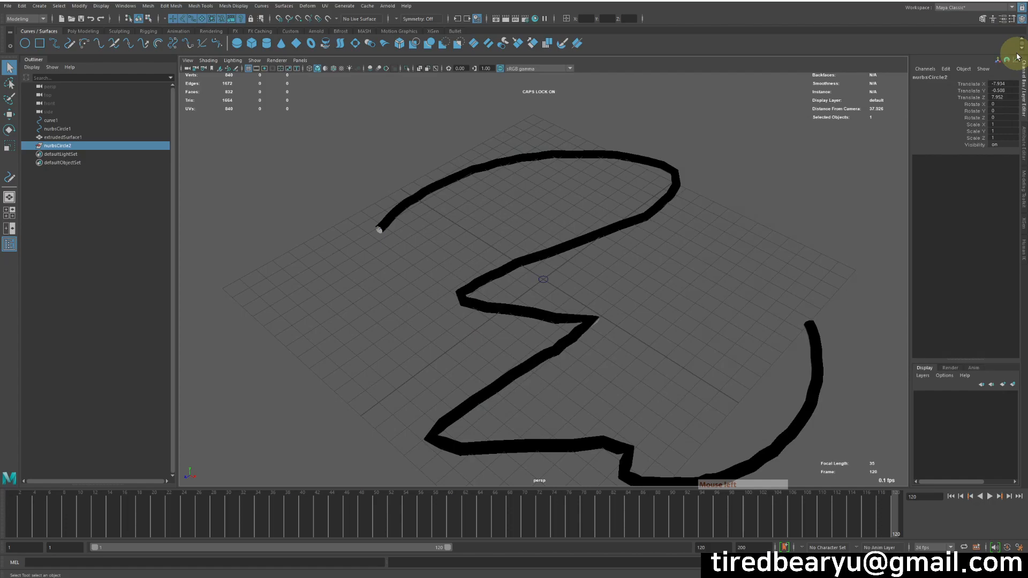